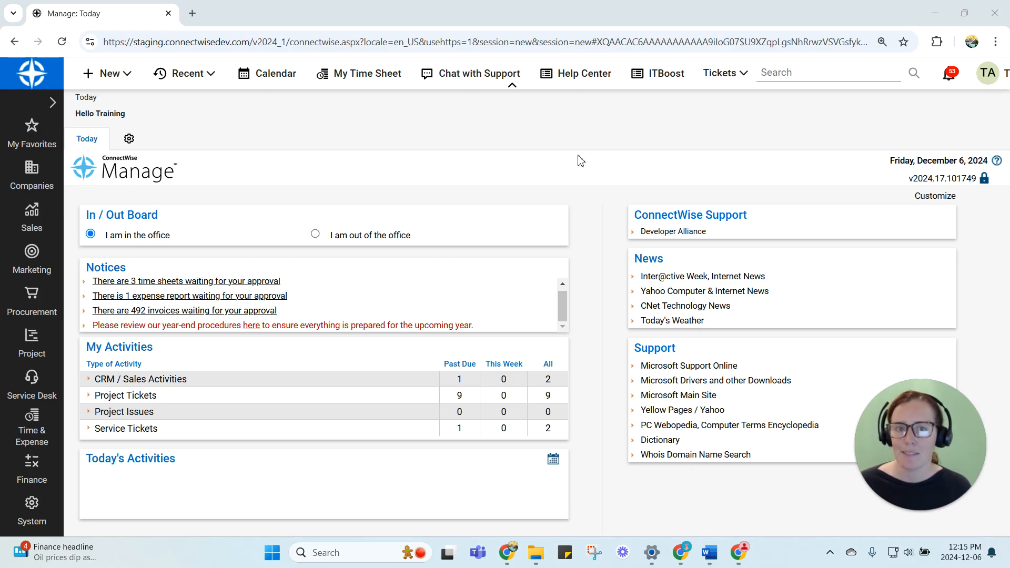
Find the Time Period setup table by searching the table names for "*period" and open it
left_click(42, 513)
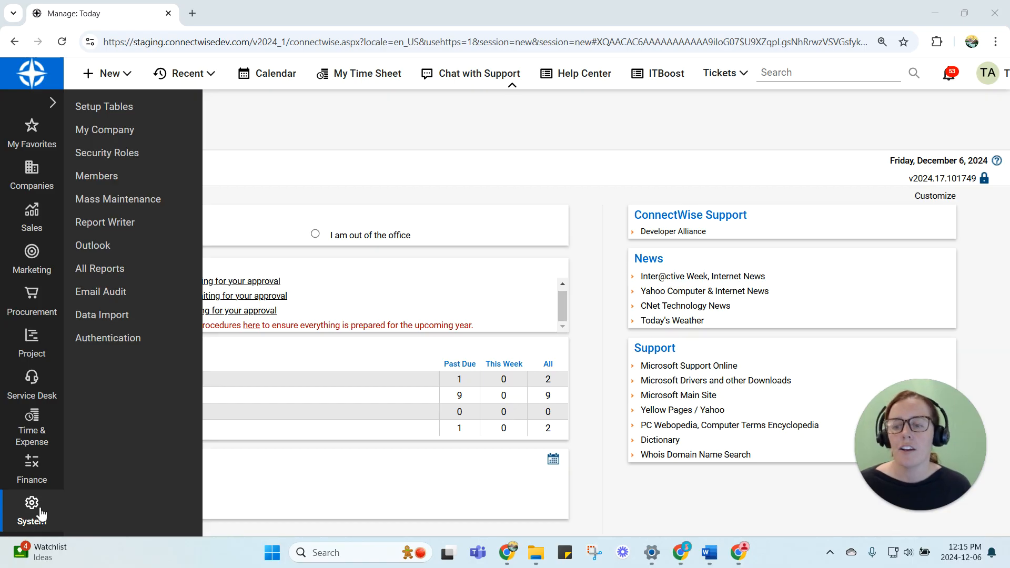
left_click(106, 107)
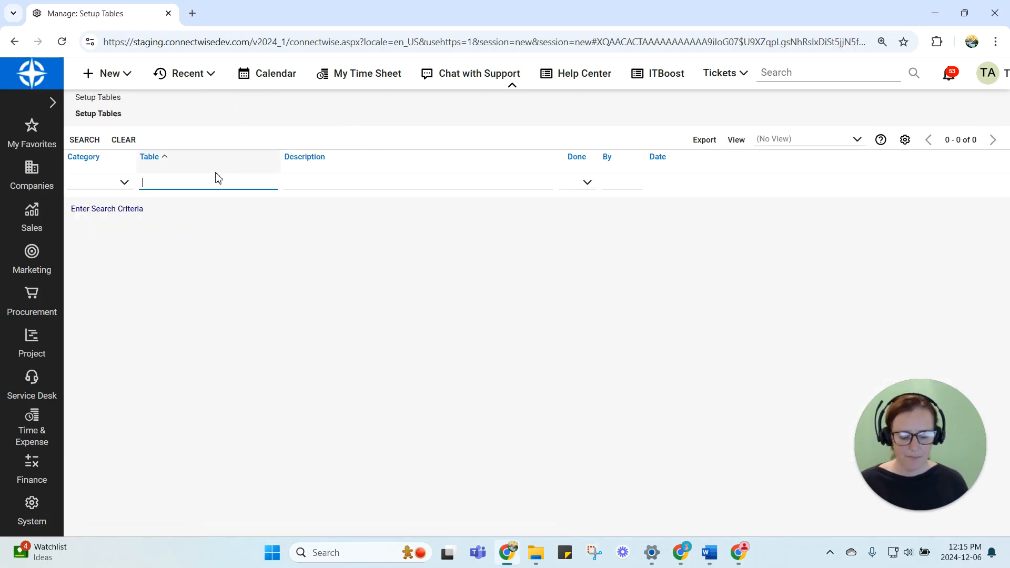
type("*perio")
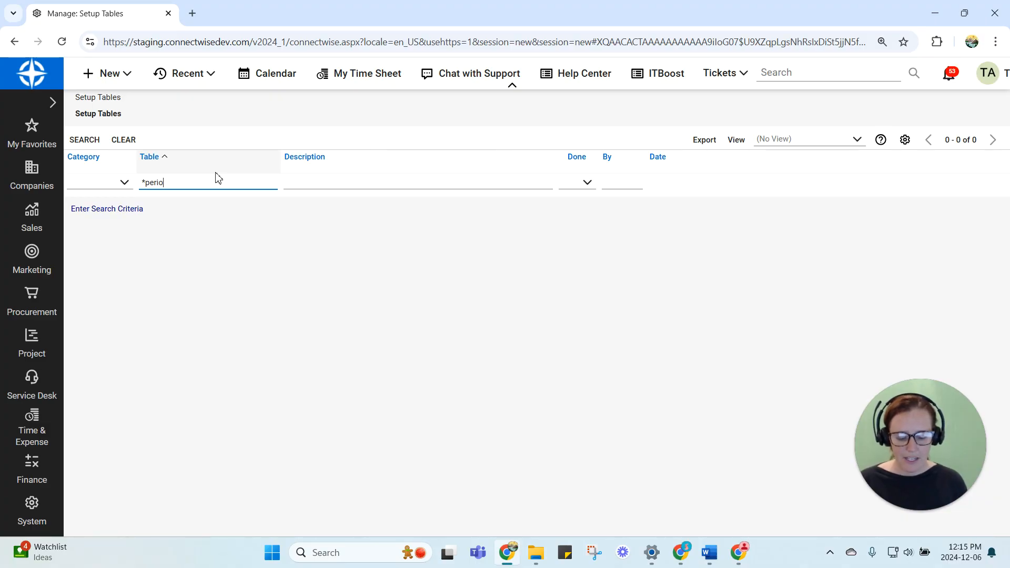
type("d")
key("Return")
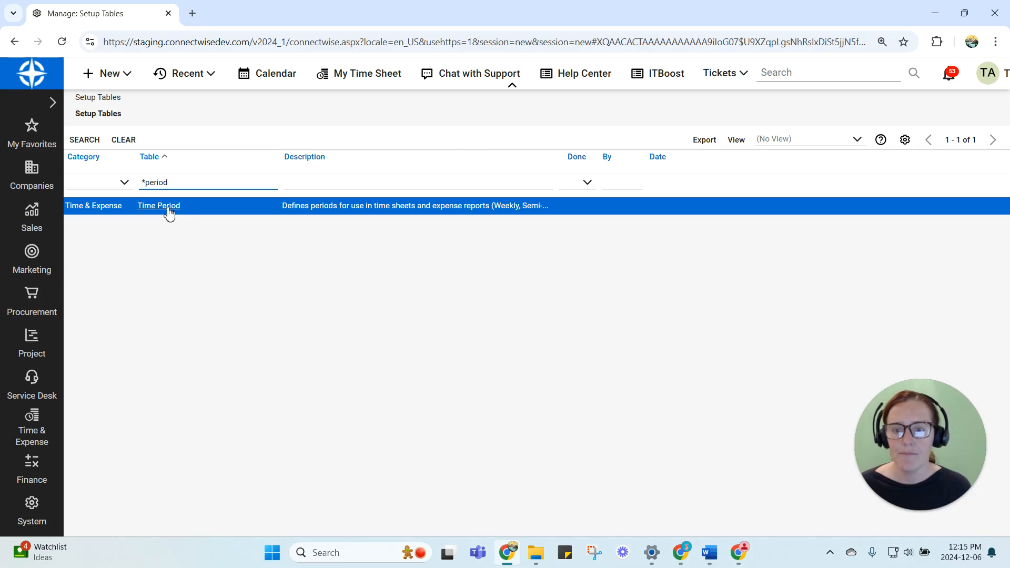
left_click(168, 211)
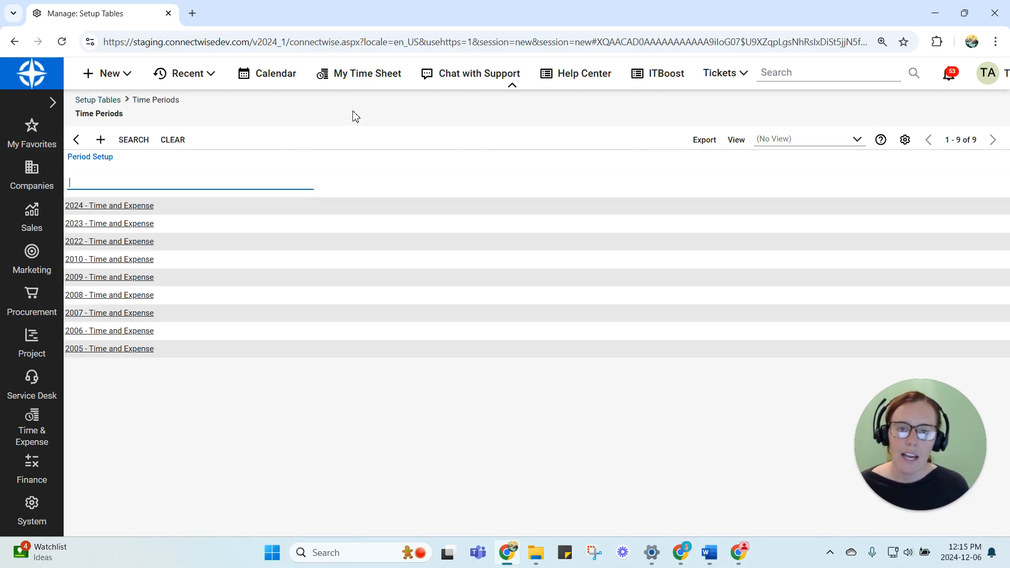
Review the 2024 Time and Expense period's settings and its list of period dates, and return to the Time Periods list
left_click(119, 209)
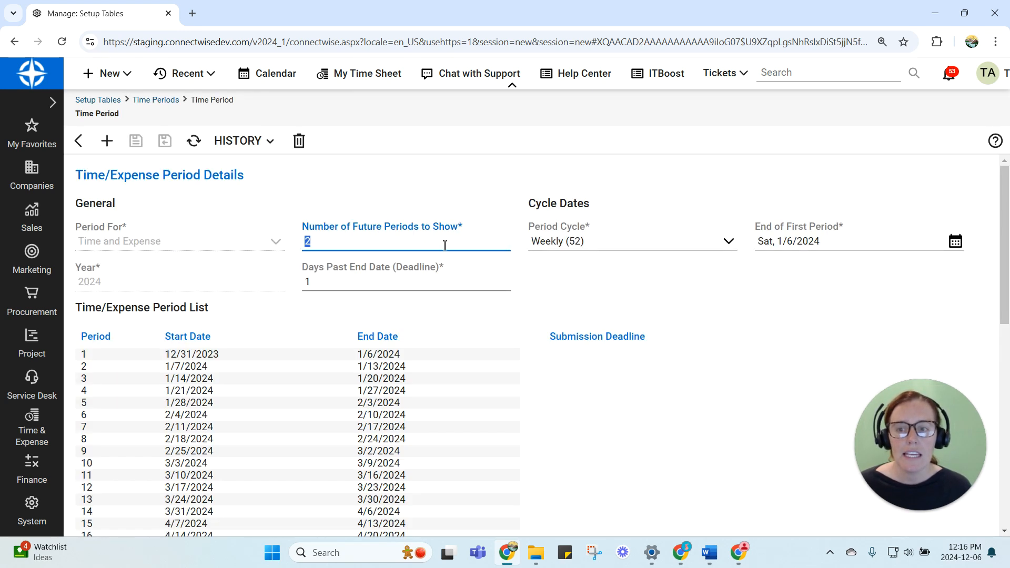
scroll(493, 338, "down", 8)
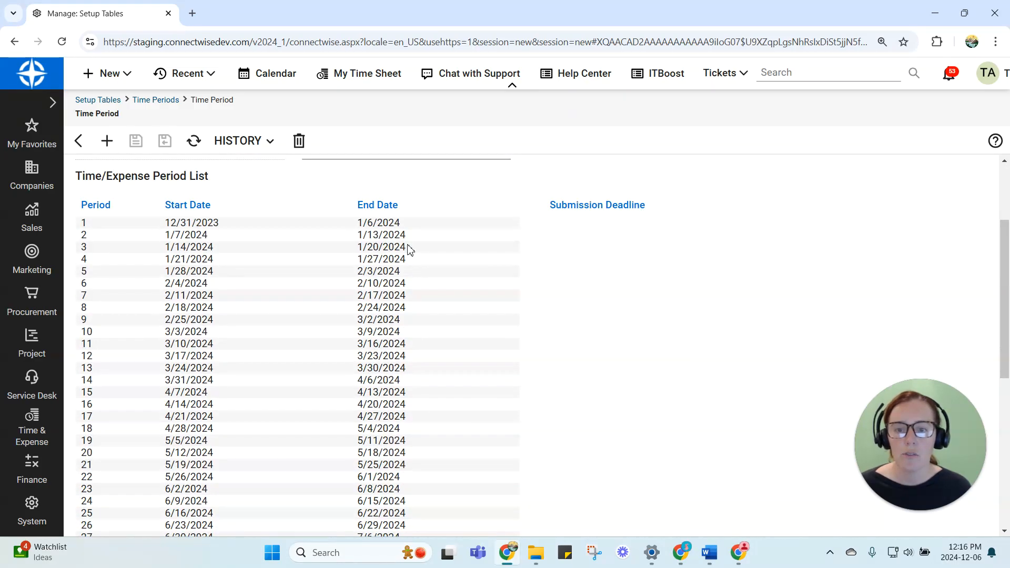
scroll(461, 262, "down", 3)
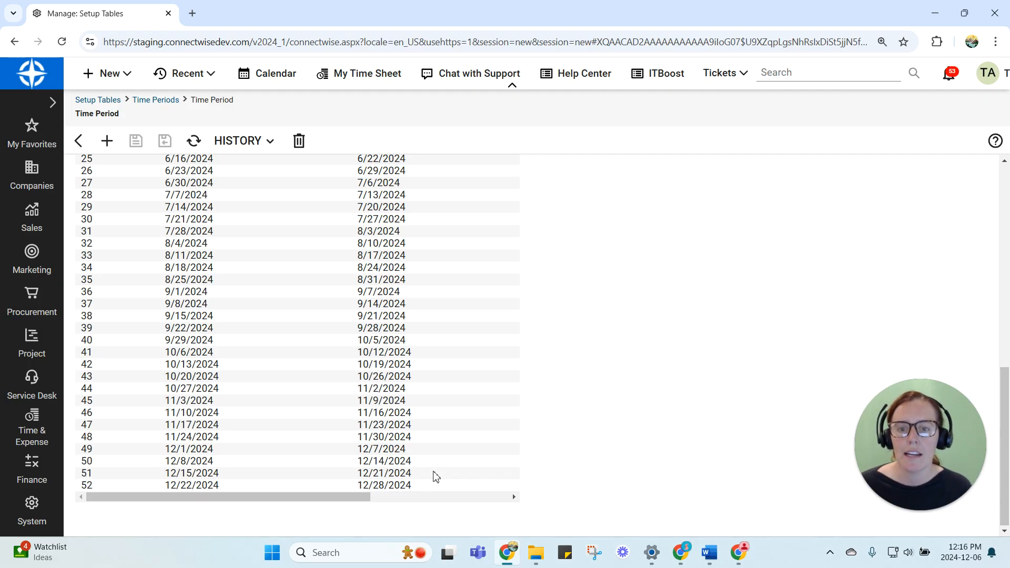
scroll(437, 463, "up", 10)
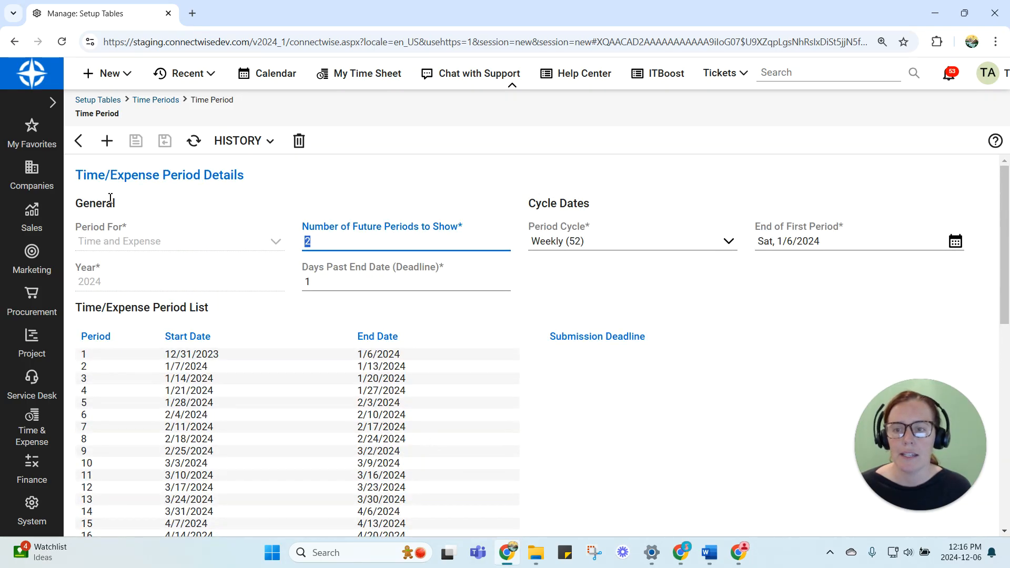
left_click(79, 141)
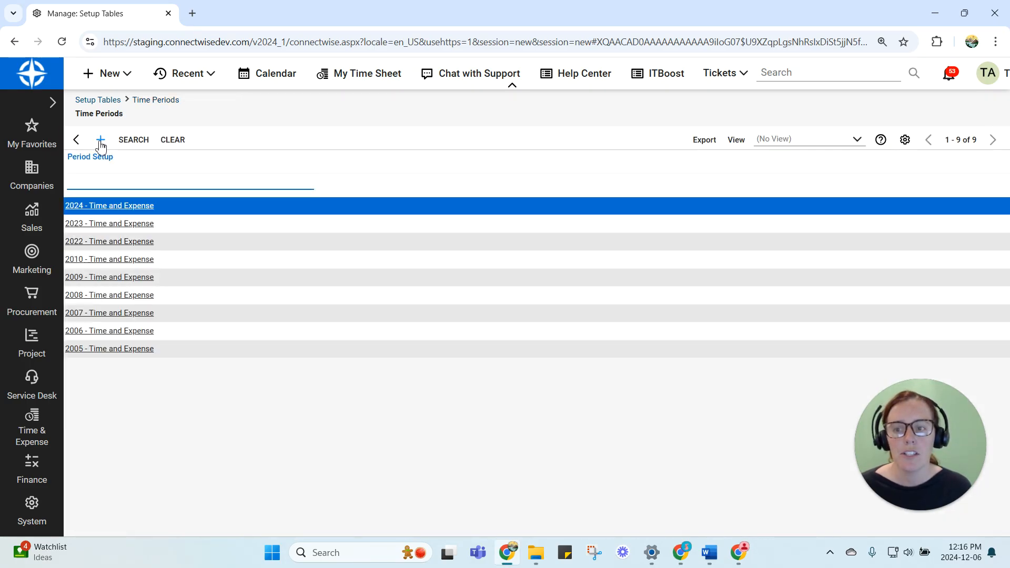
Create a 2025 period record for Time only, keeping the suggested cycle settings, and save it with the gap prompt accepted
left_click(102, 141)
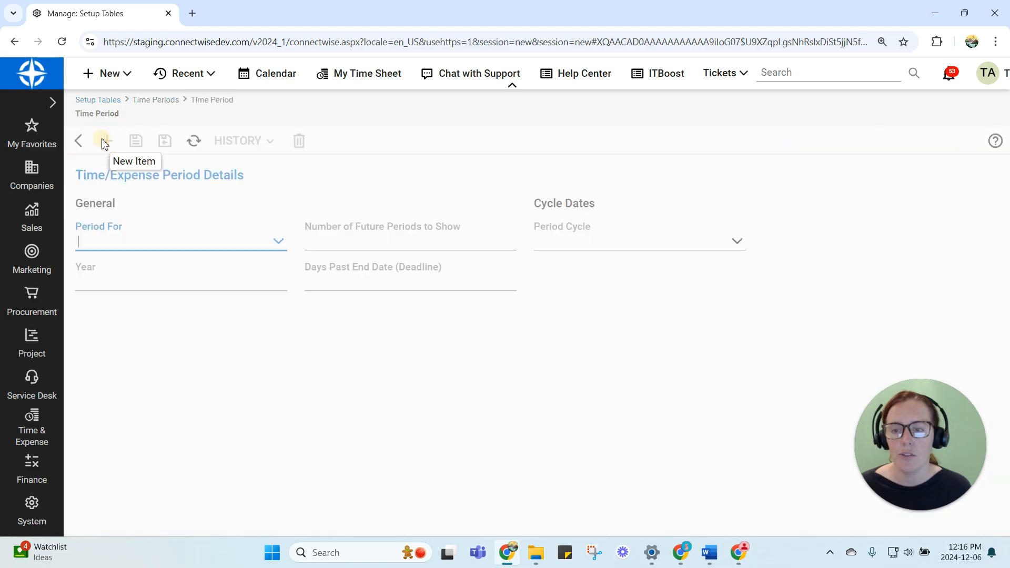
left_click(280, 246)
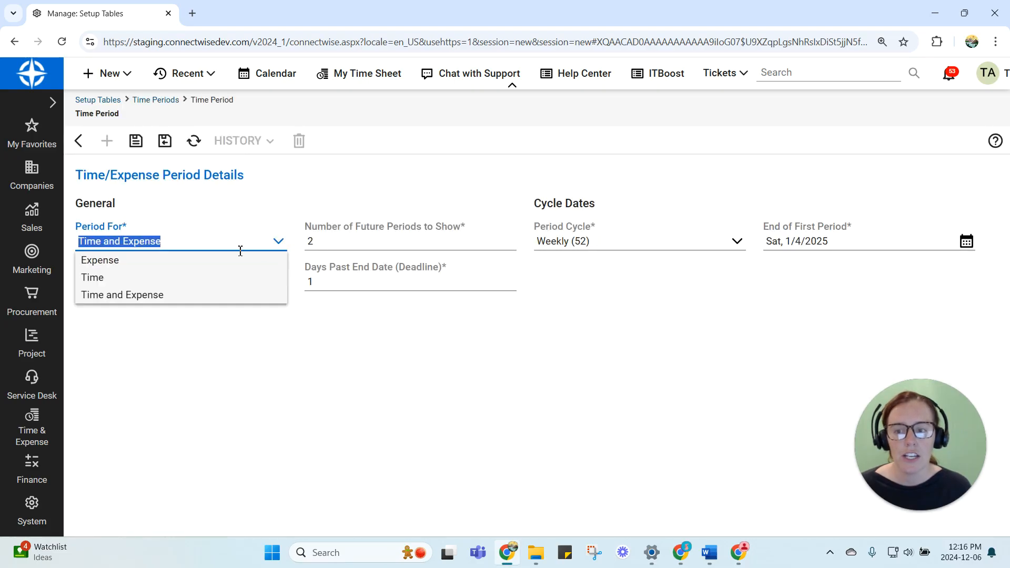
left_click(184, 279)
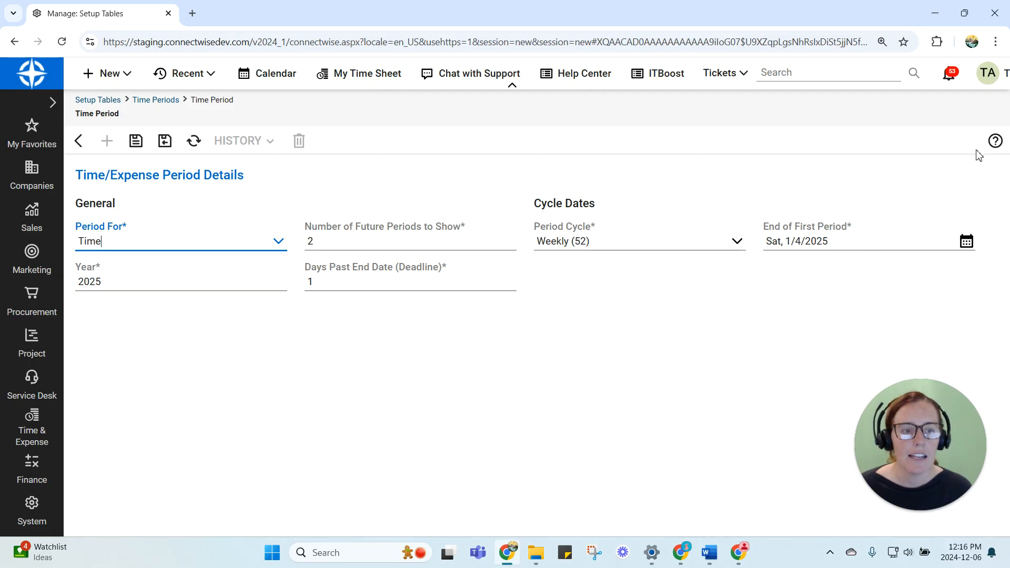
left_click_drag(978, 123, 980, 57)
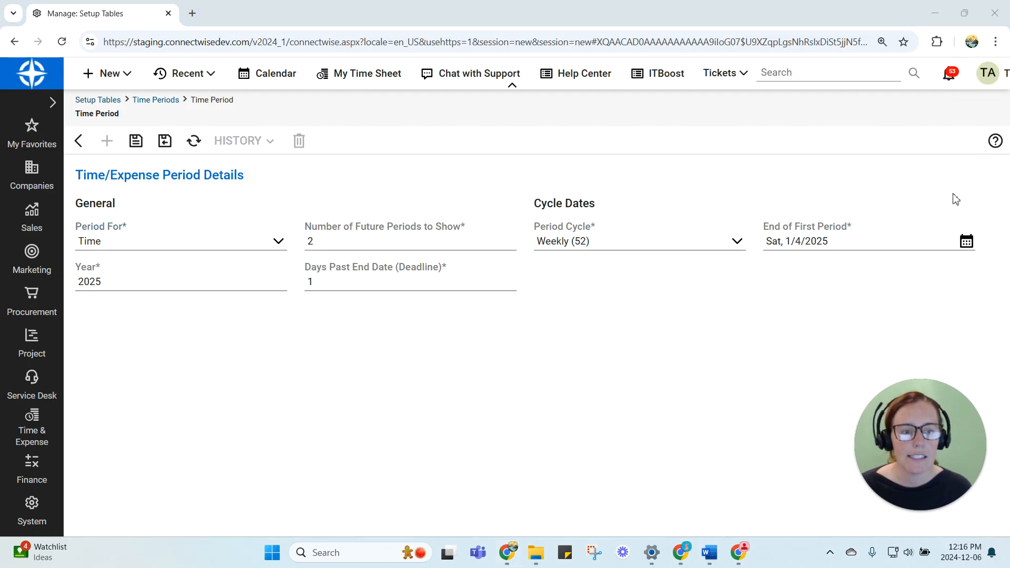
left_click(968, 244)
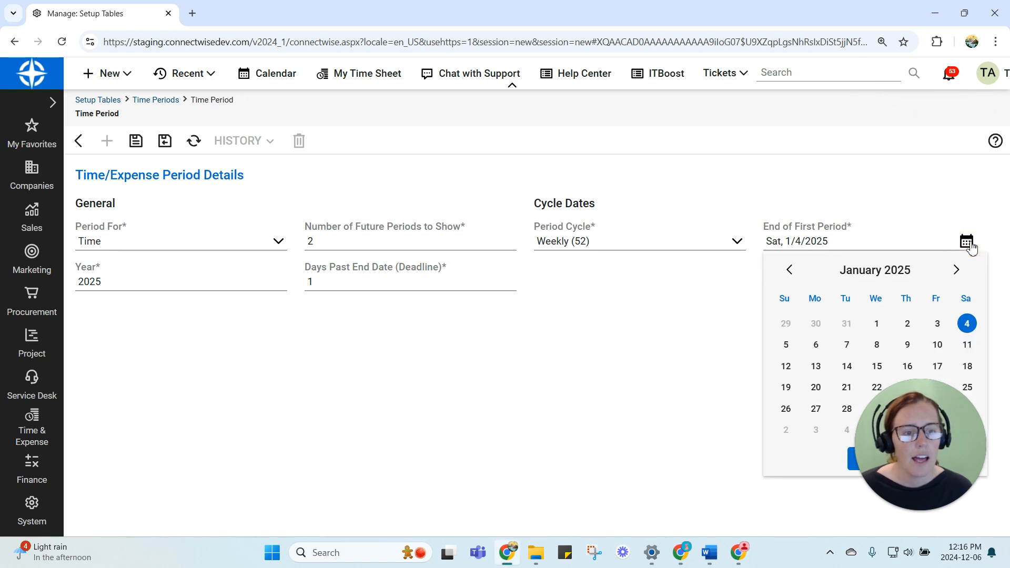
left_click(688, 137)
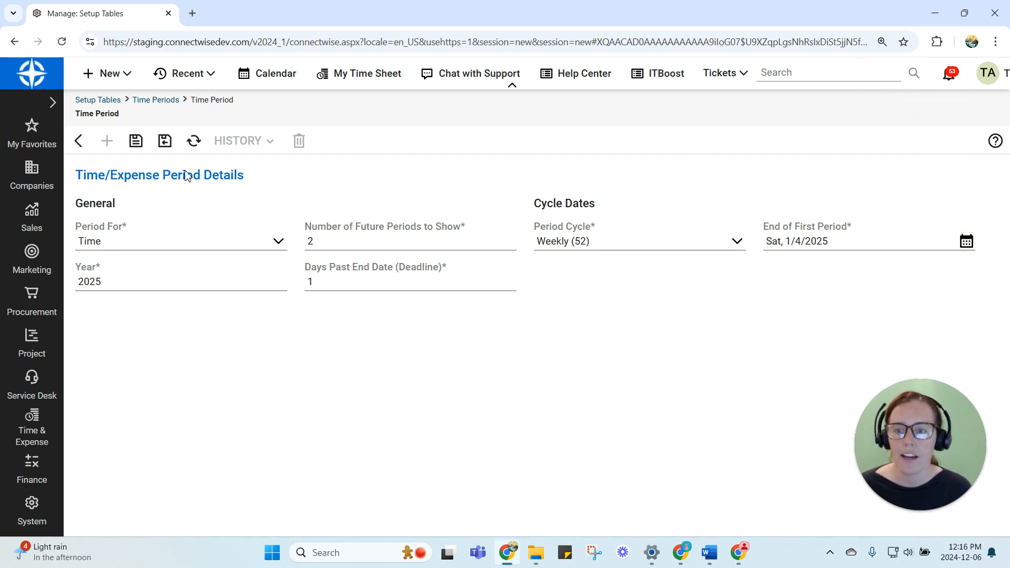
left_click(135, 141)
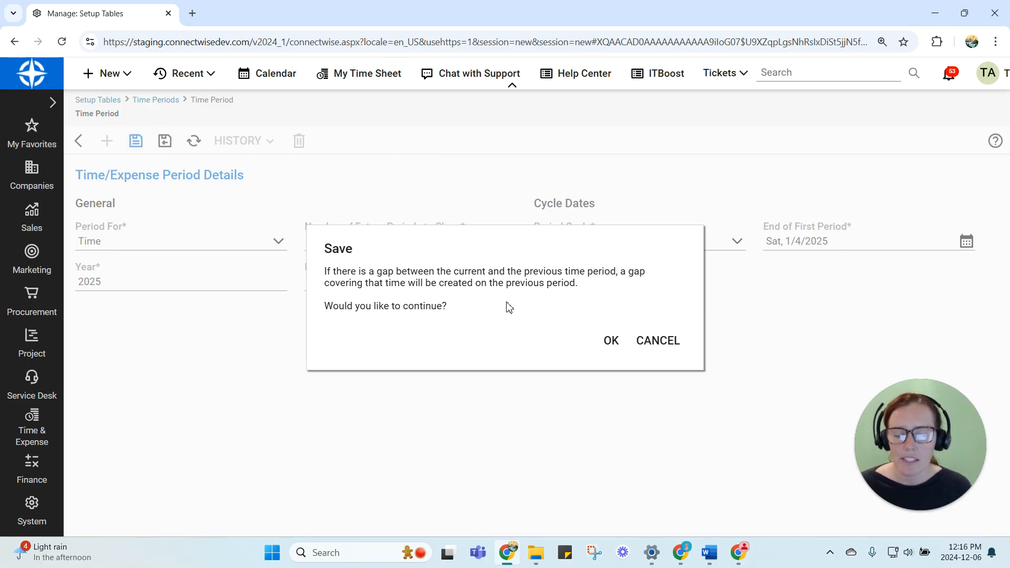
left_click(611, 341)
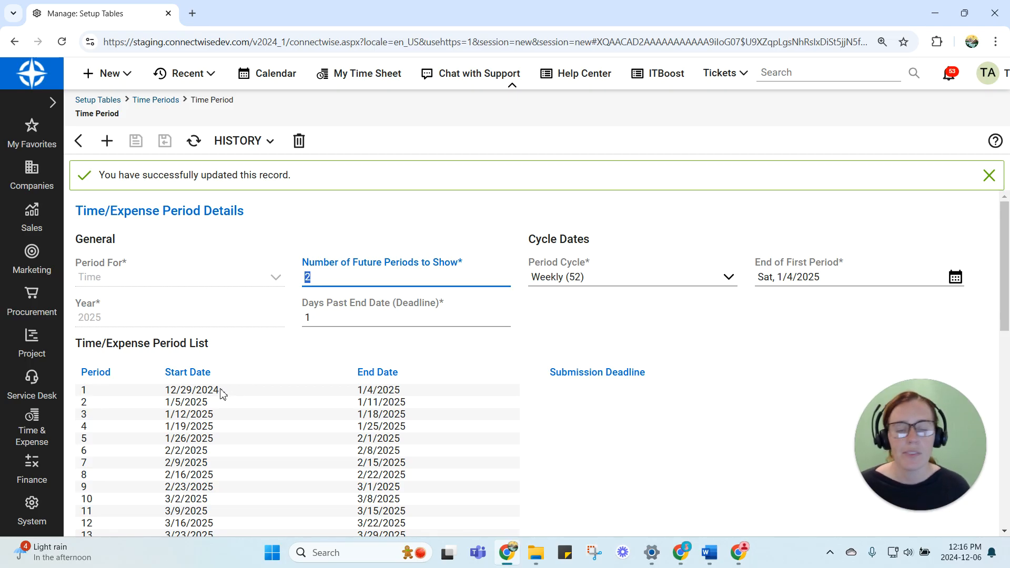
left_click(856, 121)
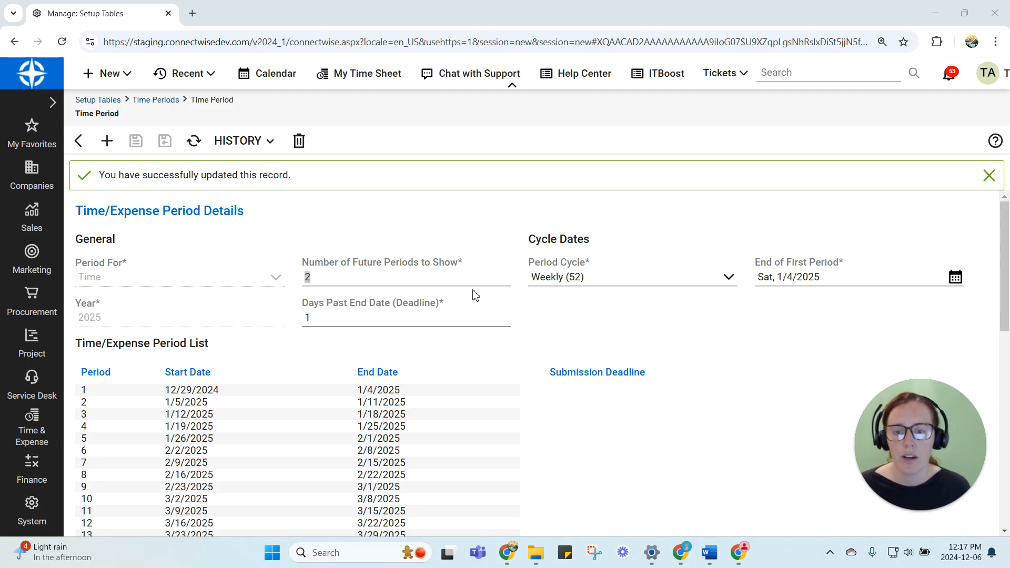
Create and save a period record for Expense with the suggested 2026 settings, and return to the Time Periods list
left_click(79, 142)
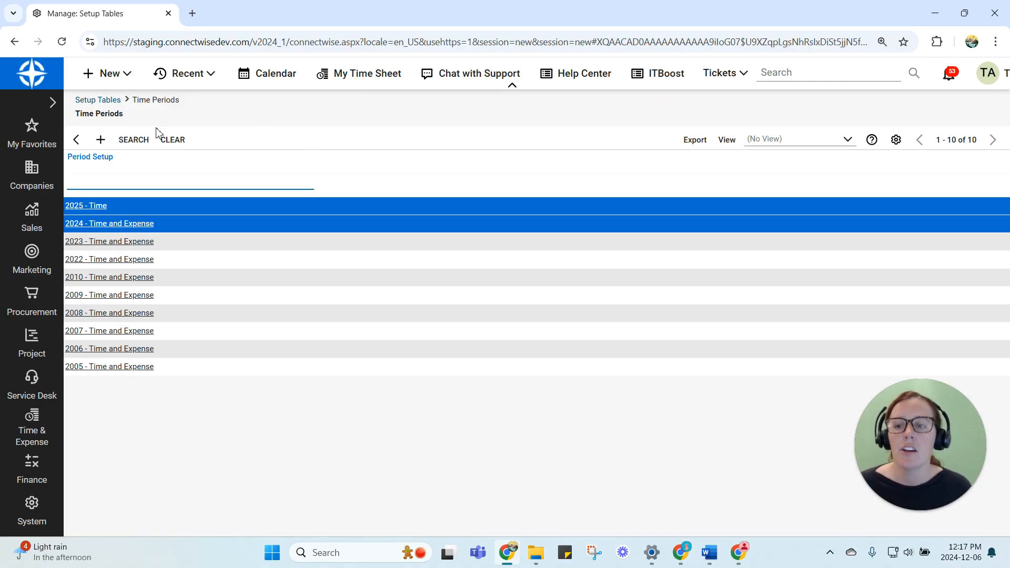
left_click(100, 141)
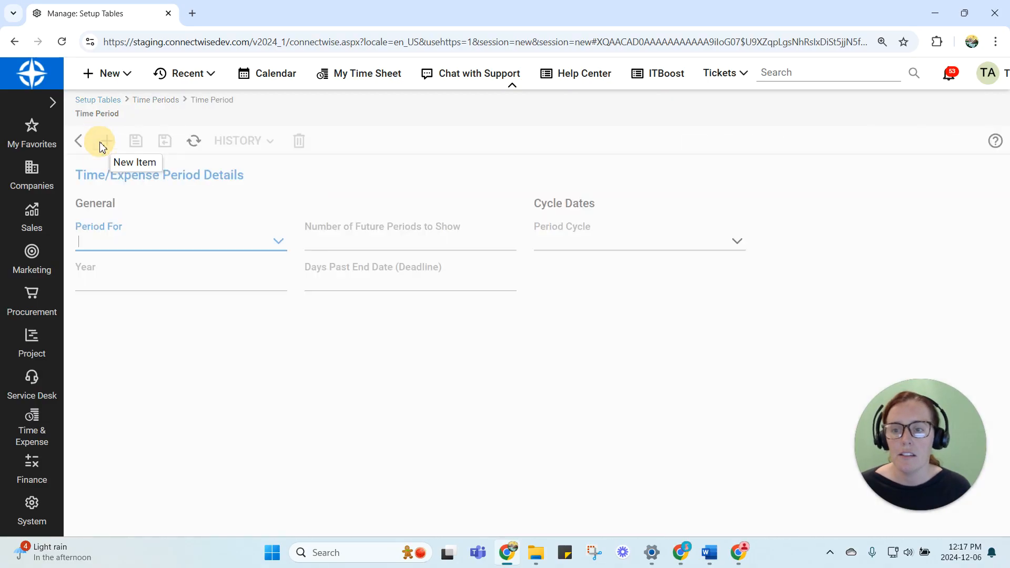
left_click(276, 244)
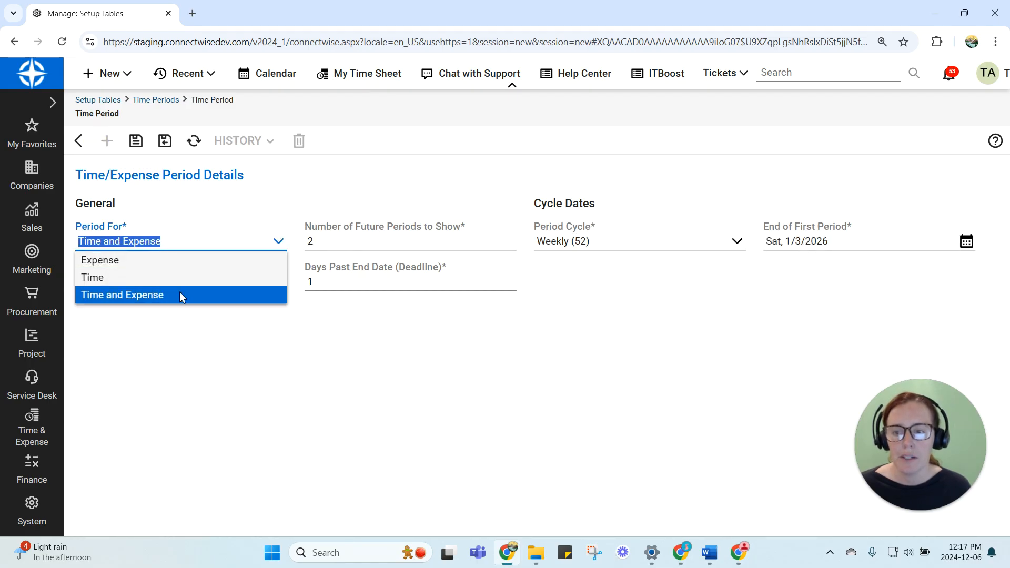
left_click(165, 262)
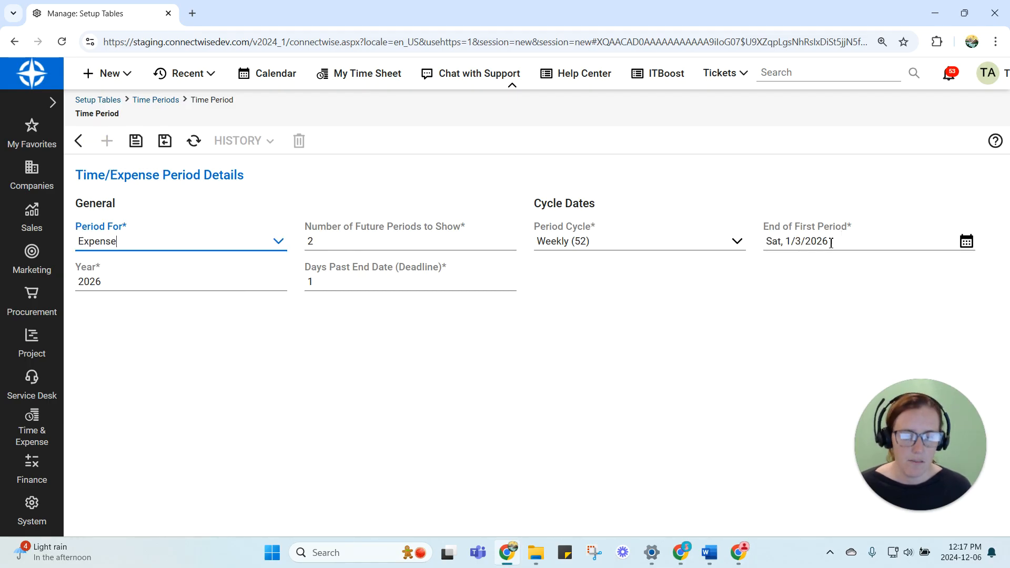
left_click(137, 145)
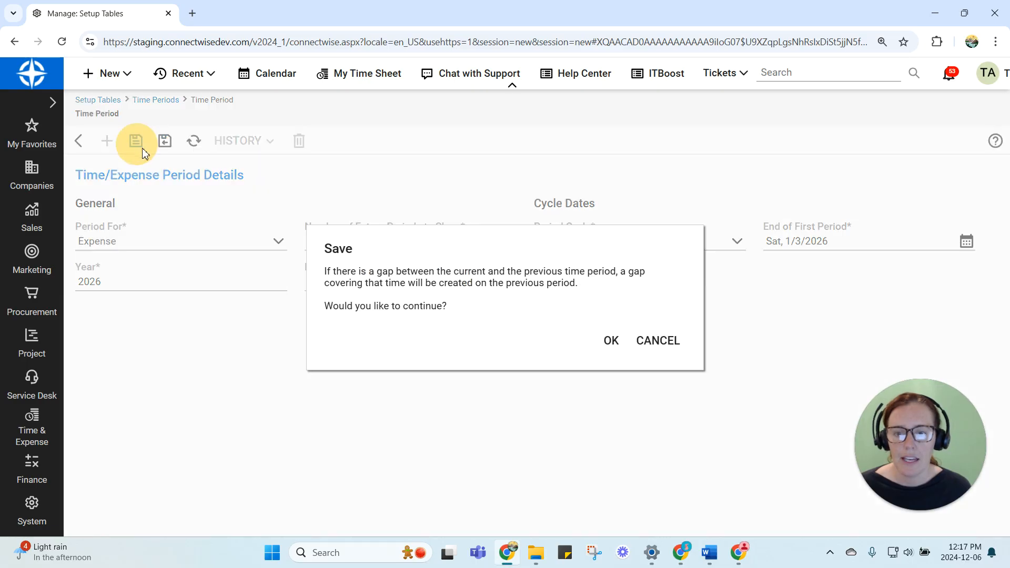
left_click(612, 341)
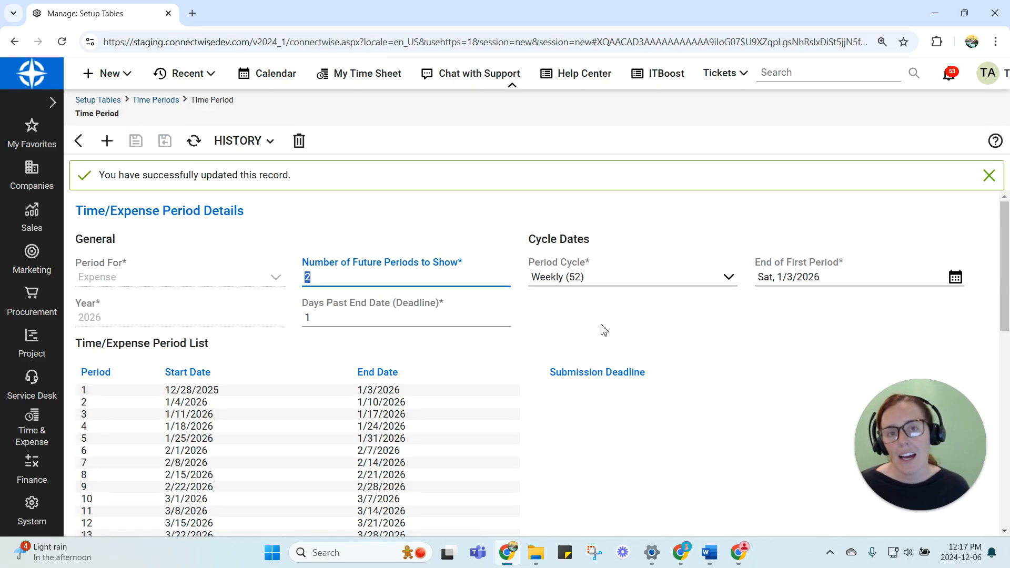
left_click(78, 140)
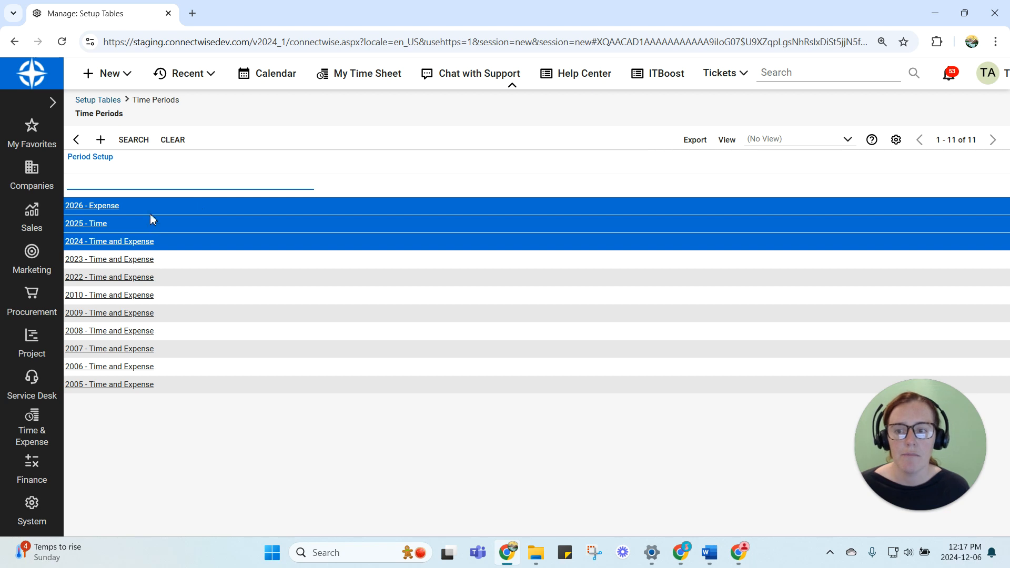
Open the 2026 Expense period and set its End of First Period to Friday, 1/3/2025
left_click(102, 206)
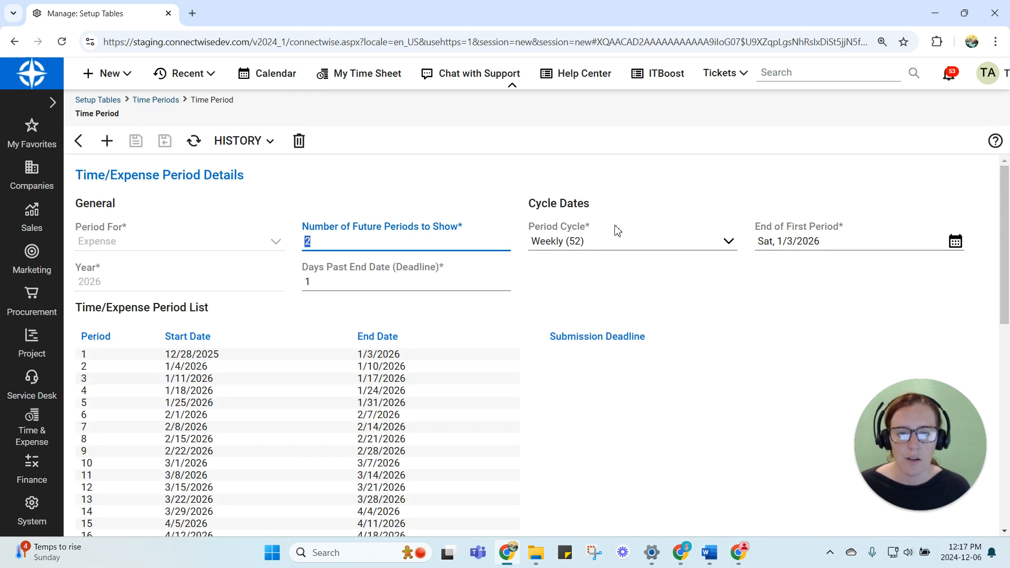
left_click(975, 109)
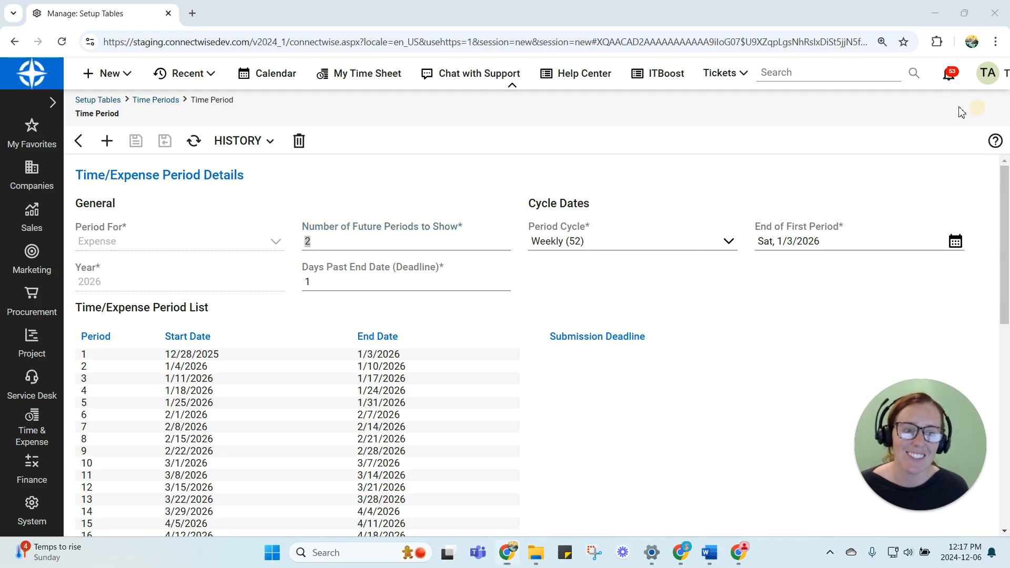
left_click(956, 243)
left_click(782, 270)
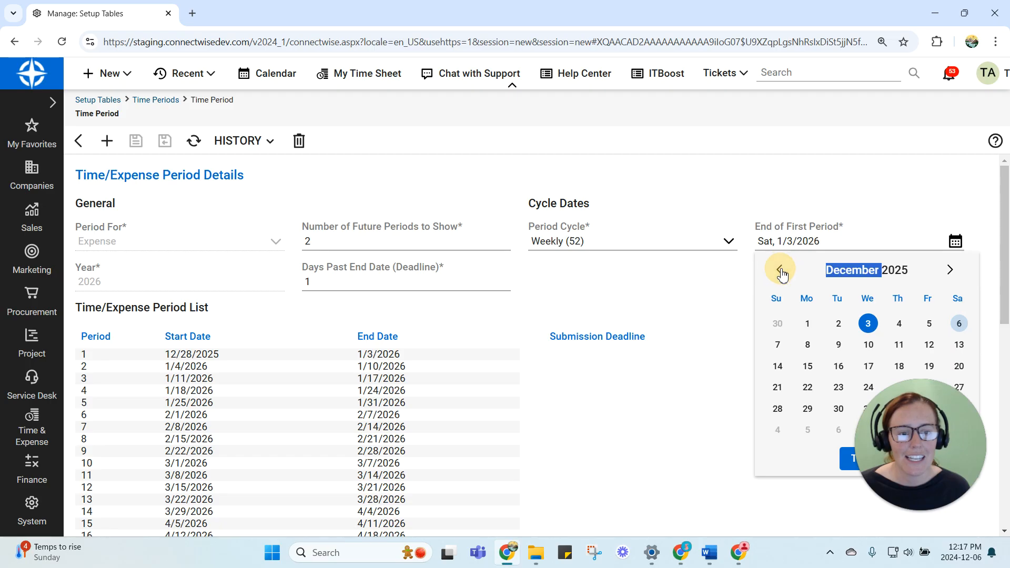
triple_click(782, 270)
triple_click(782, 270)
double_click(782, 270)
left_click(782, 269)
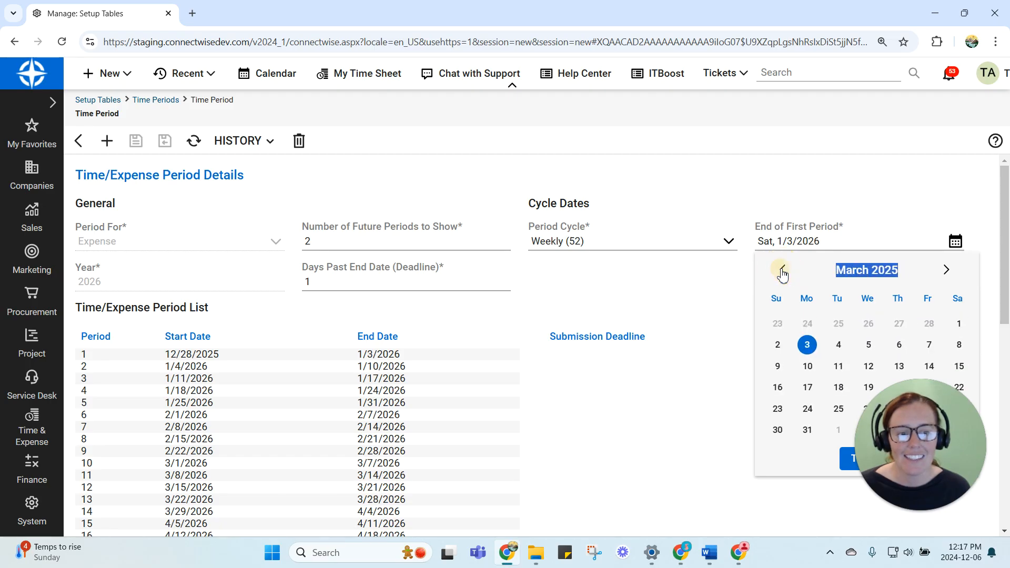
left_click(782, 270)
left_click(782, 270)
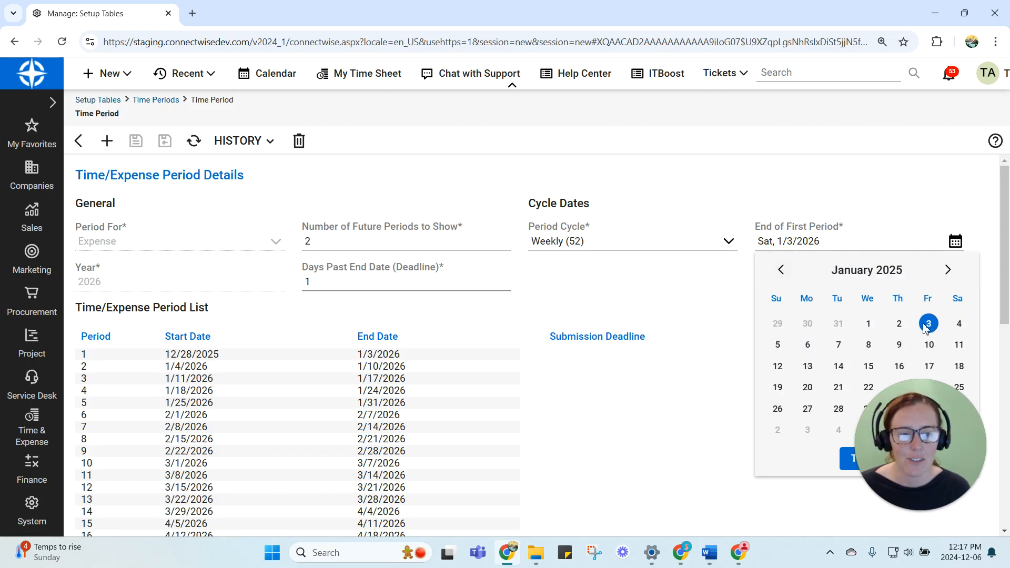
left_click(928, 324)
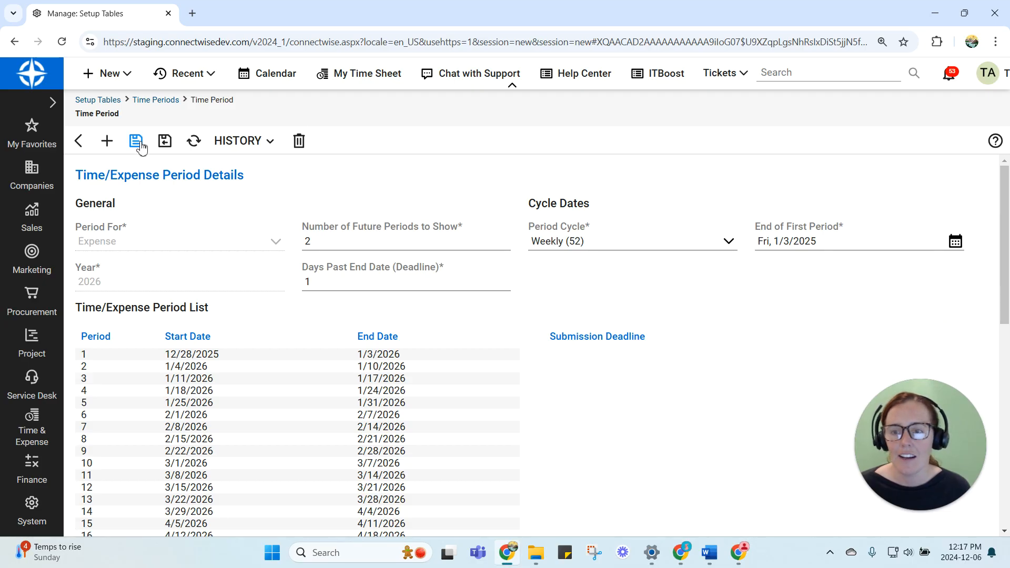
Delete the 2026 Expense period record and confirm the deletion
left_click(299, 141)
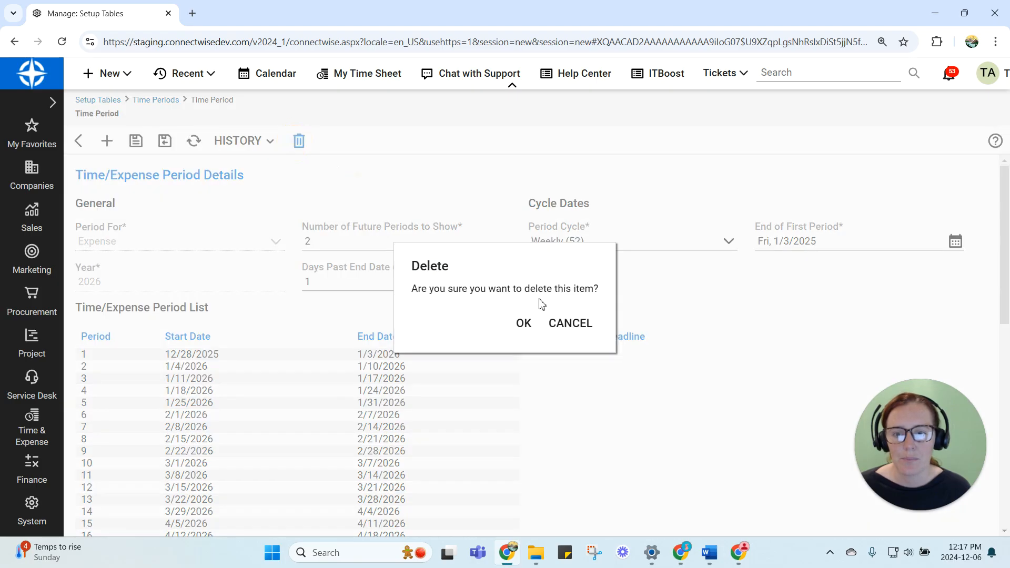
left_click(524, 322)
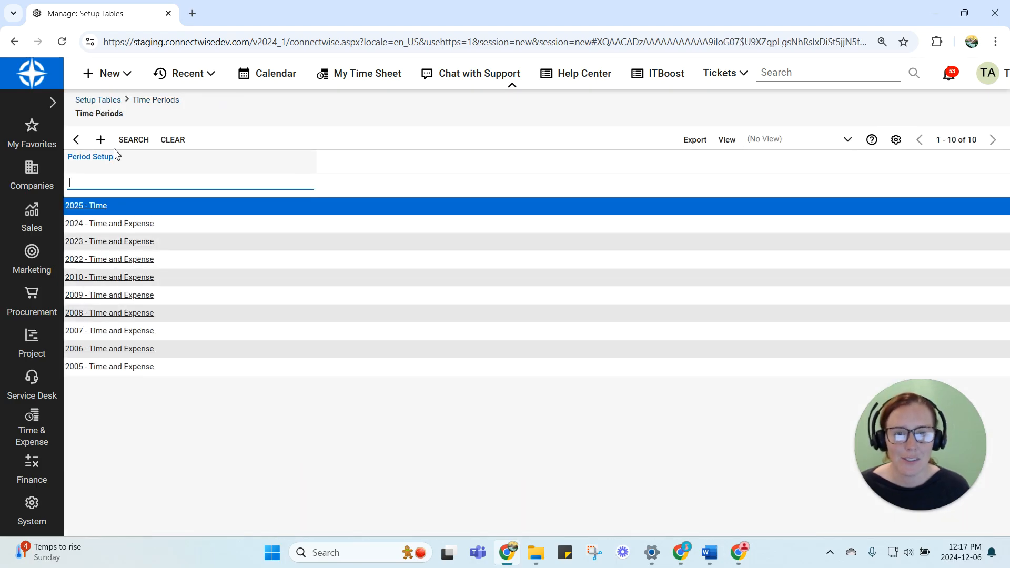
Start a new time period record for Expense with year 2025 and End of First Period set to Friday, 1/3/2025
left_click(101, 141)
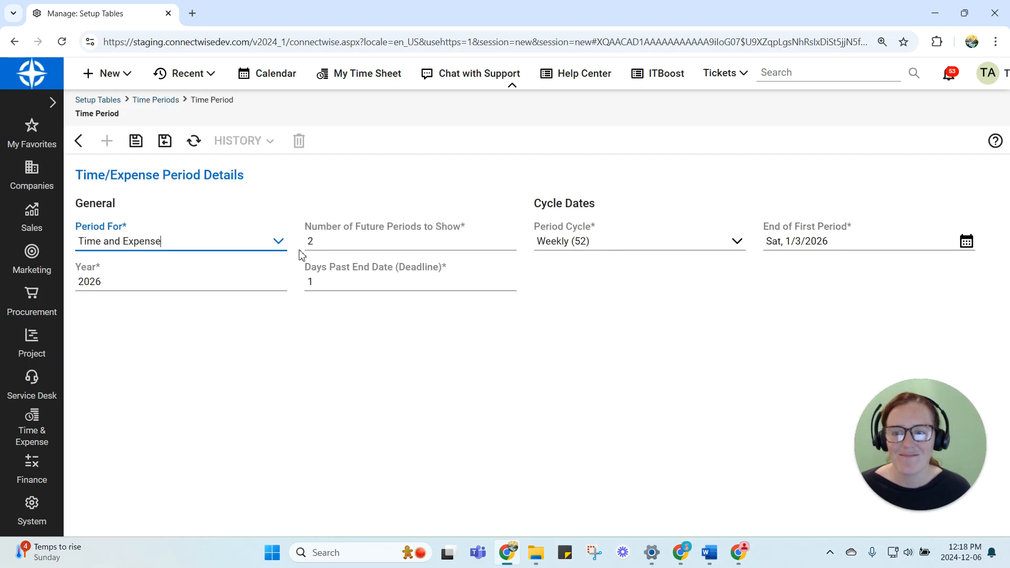
left_click(280, 243)
left_click(169, 261)
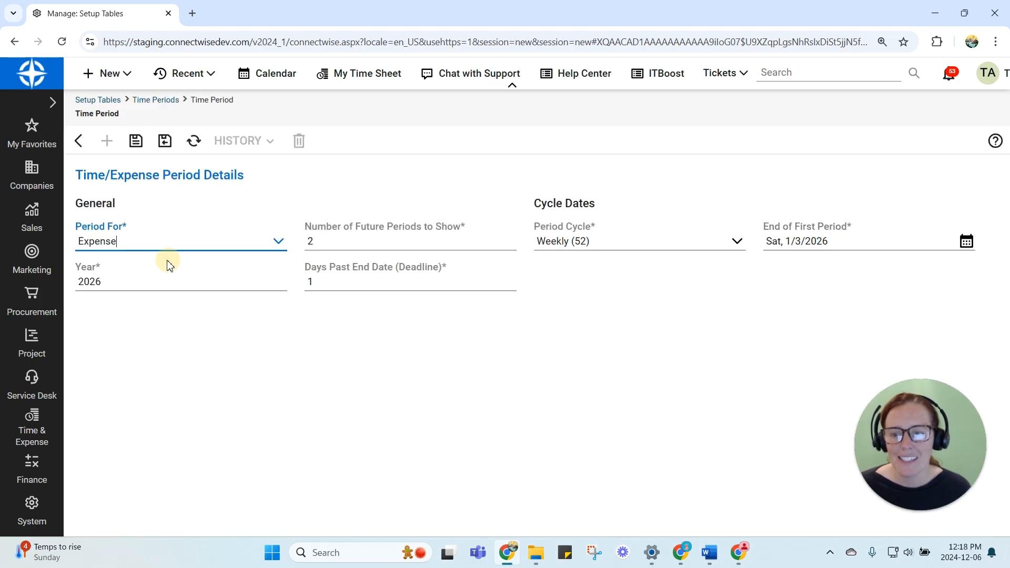
left_click(148, 281)
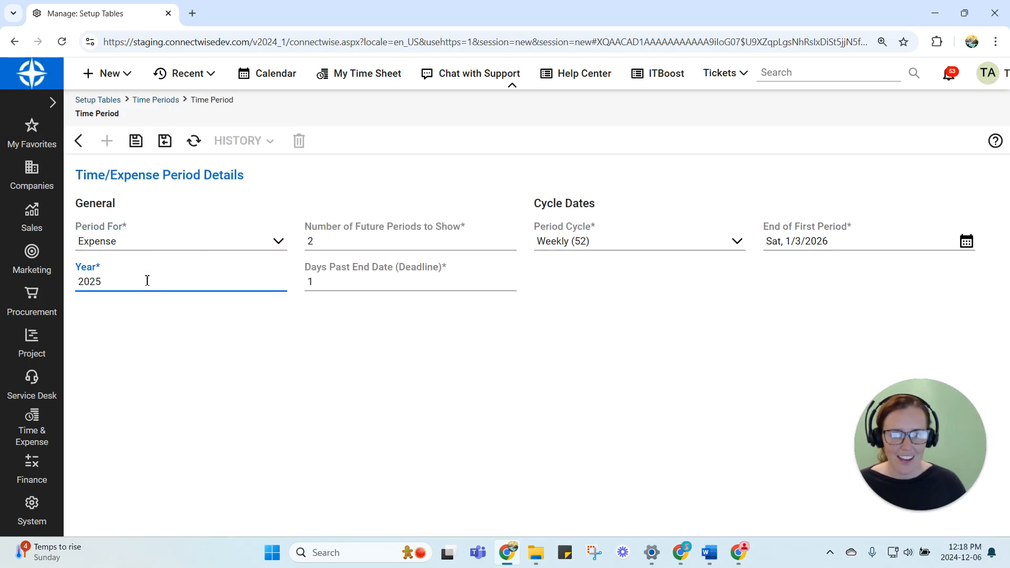
left_click(780, 270)
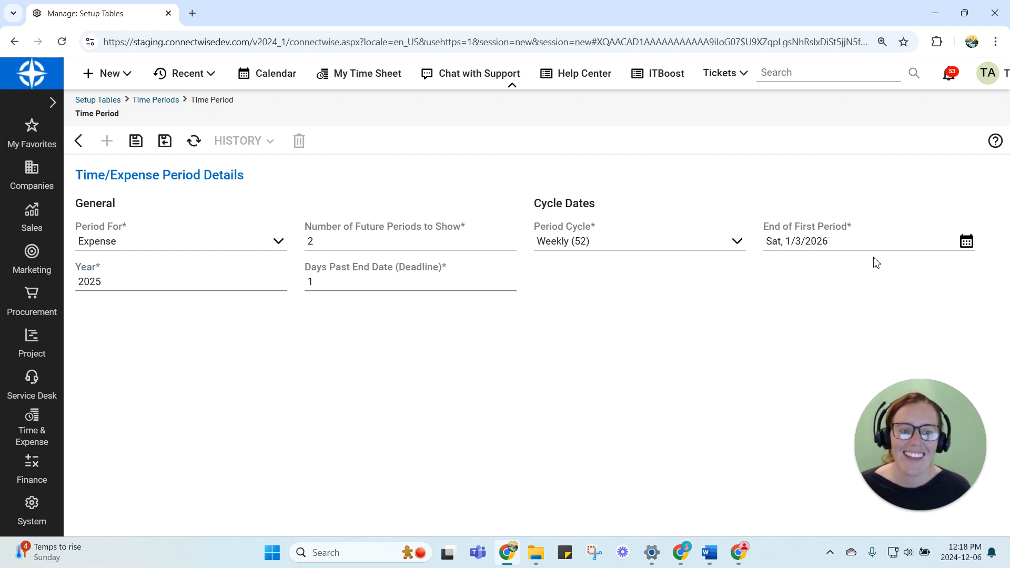
left_click(836, 241)
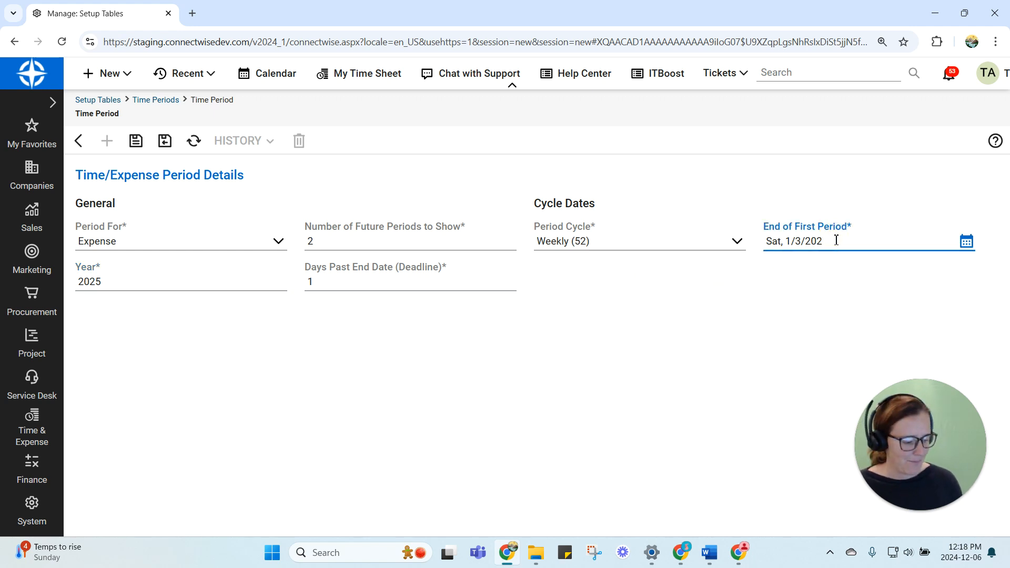
left_click(782, 182)
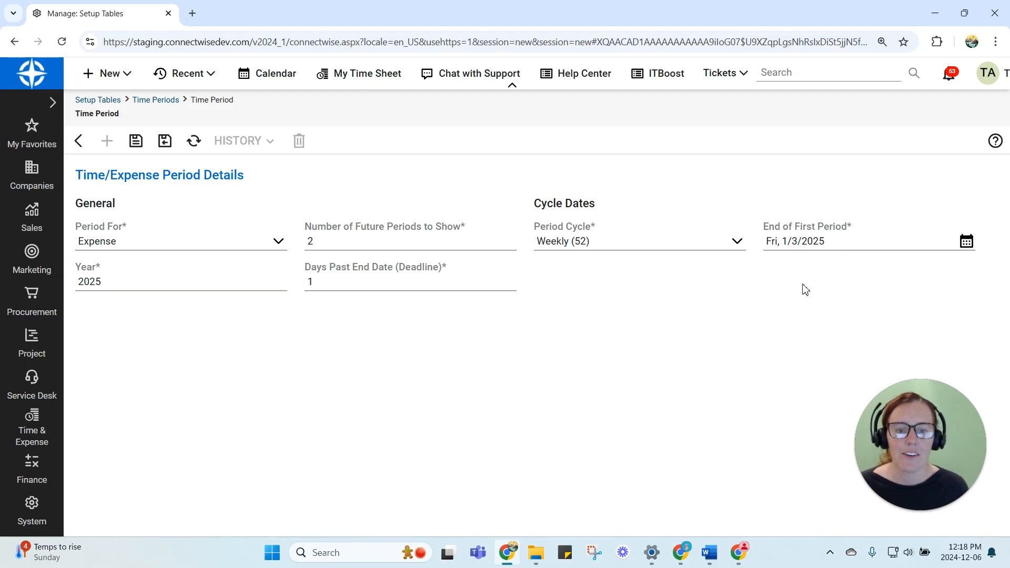
Save the 2025 Expense period, accepting the gap prompt, and return to the Time Periods list
left_click(135, 141)
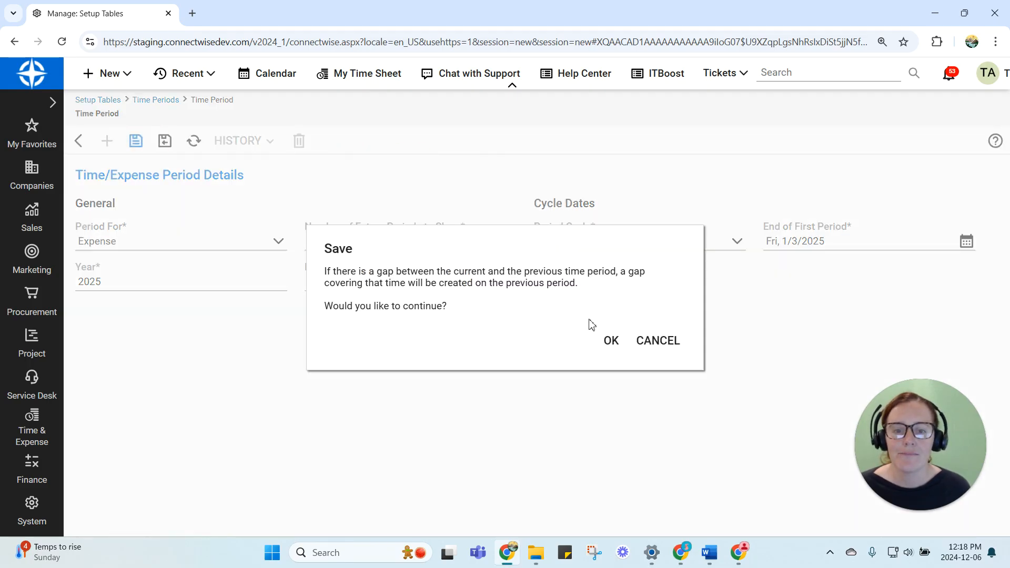
left_click(611, 343)
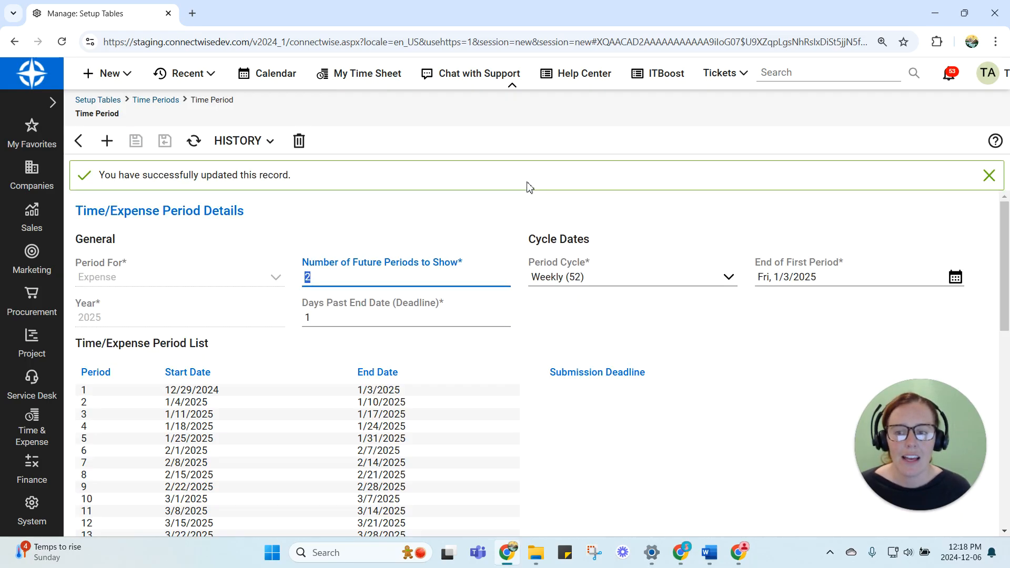
left_click(77, 143)
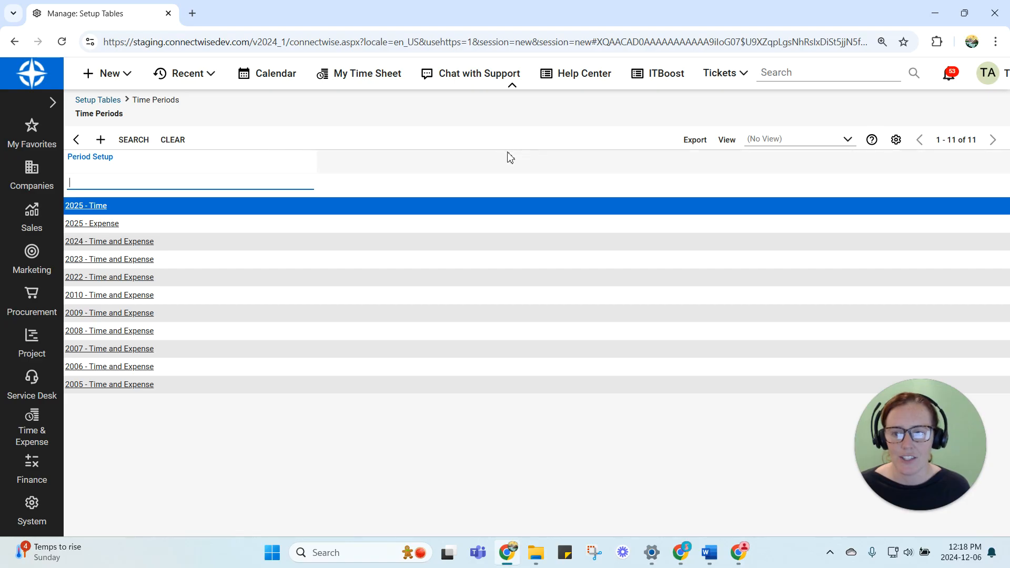
Search the setup tables for "*cale" and open the Standard Office Hours record in the Calendar table
left_click(35, 512)
left_click(116, 108)
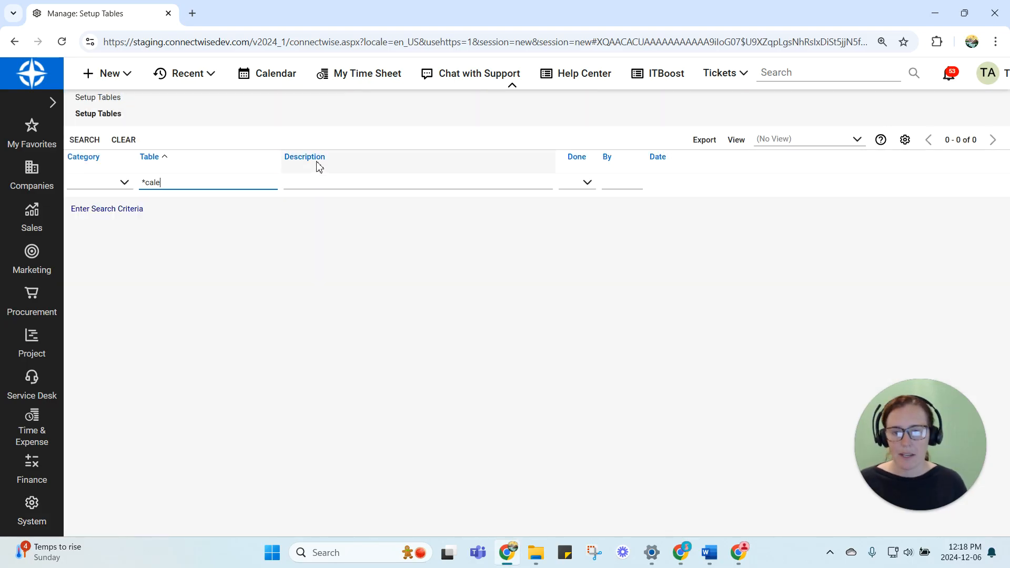
key("Return")
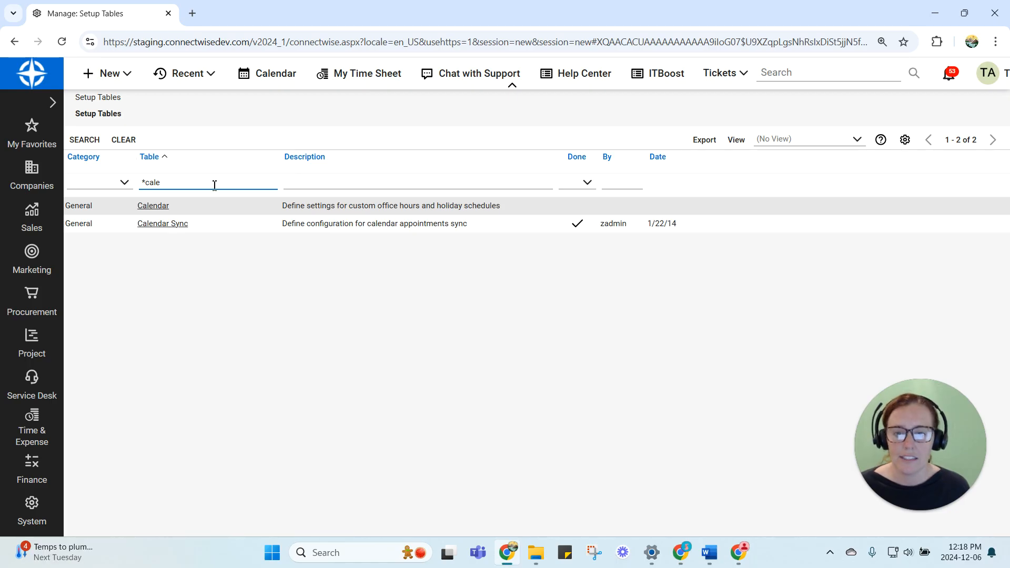
left_click(153, 206)
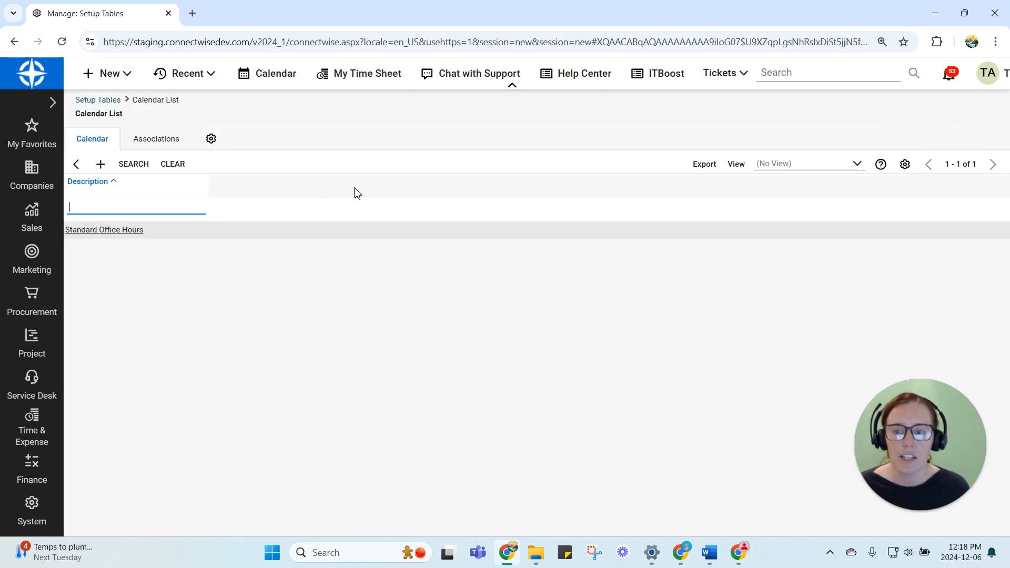
left_click(99, 233)
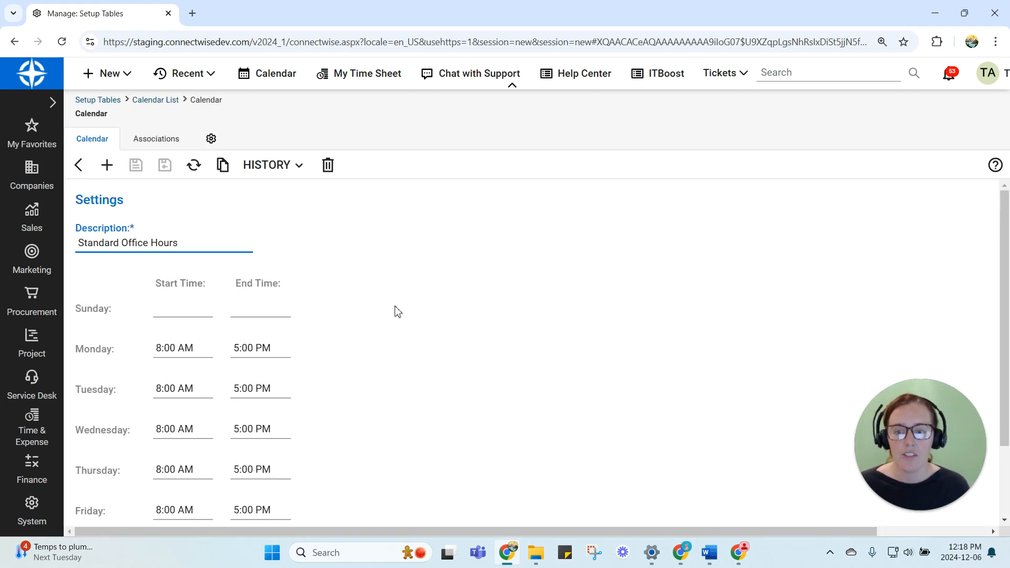
Review the calendar's weekly office hours and open the Standard Holidays list from its linked Holiday Setup Table
scroll(393, 318, "down", 1)
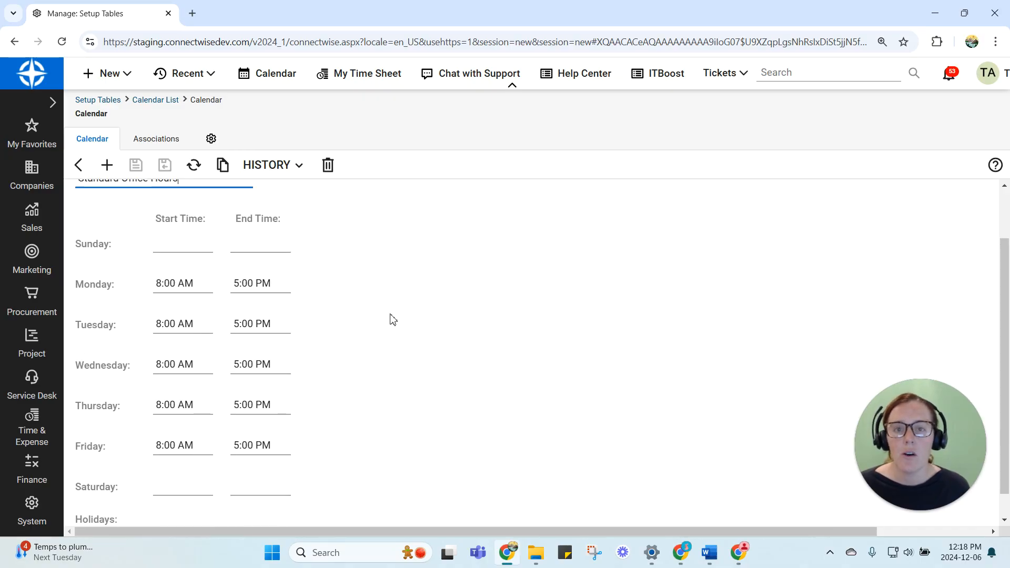
scroll(393, 318, "up", 1)
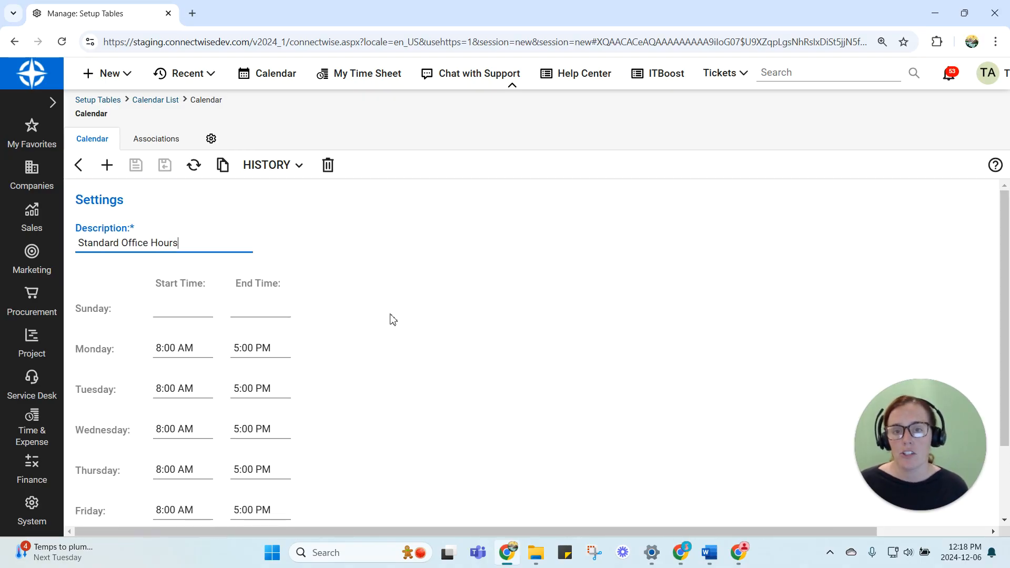
scroll(394, 319, "down", 2)
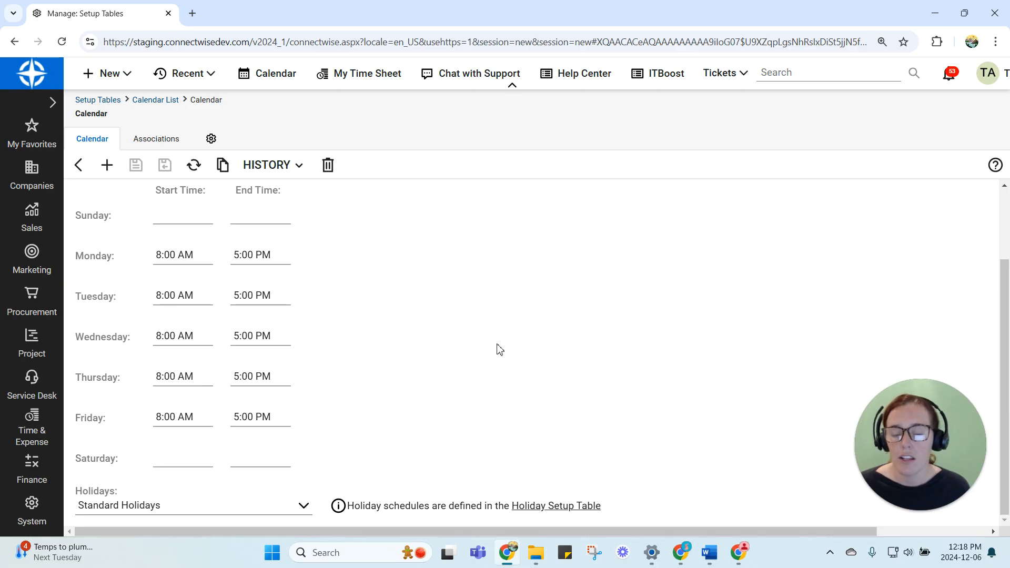
left_click(560, 507)
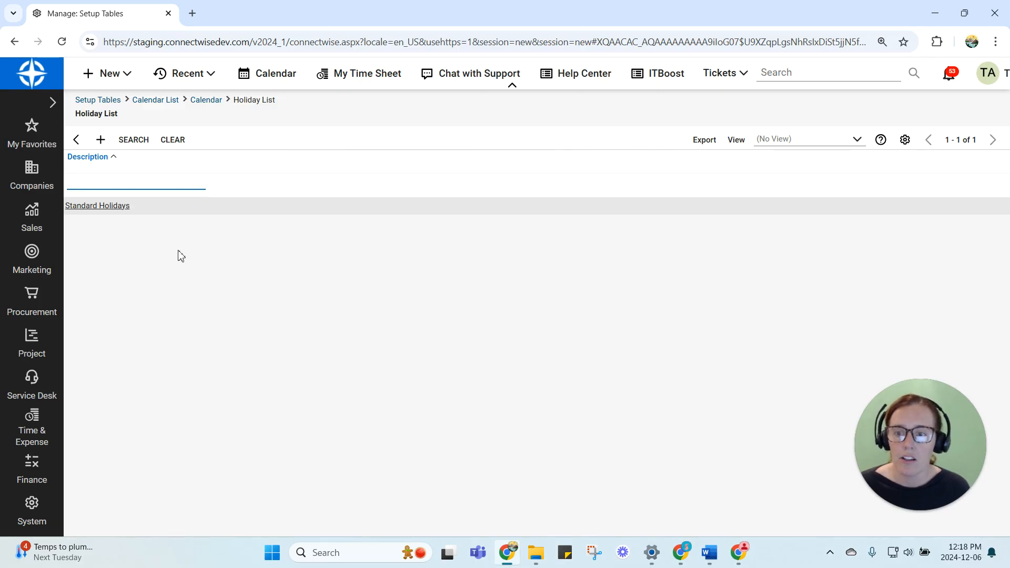
left_click(101, 208)
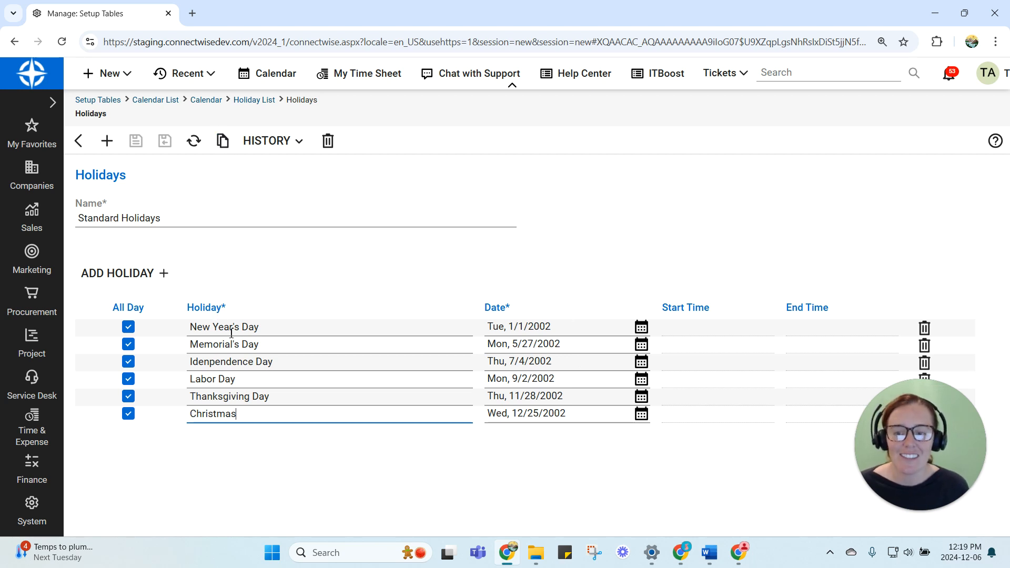
Copy the Standard Holidays list as a new holiday list named Holidays 2025
left_click(225, 146)
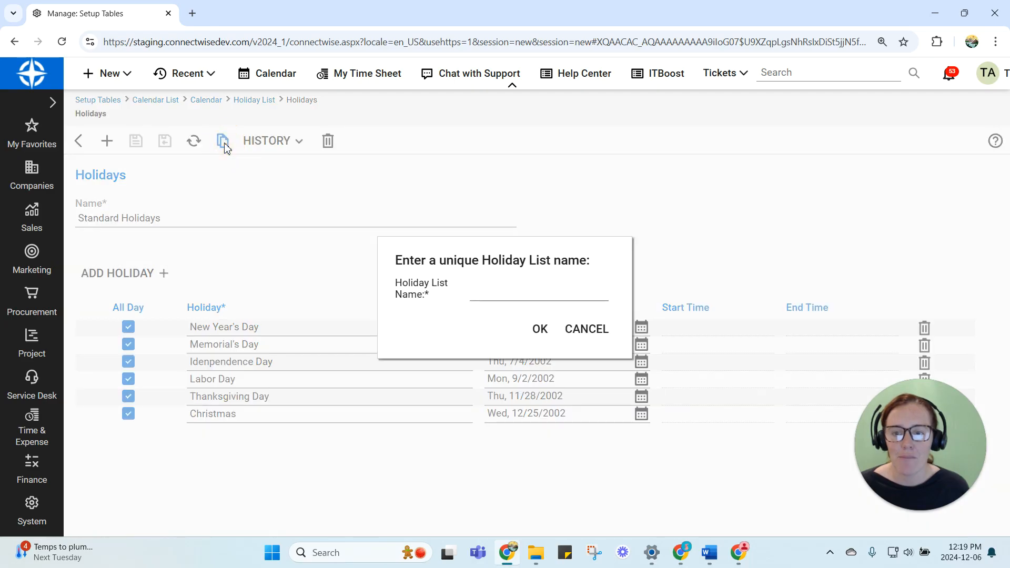
left_click(530, 295)
type("Hol")
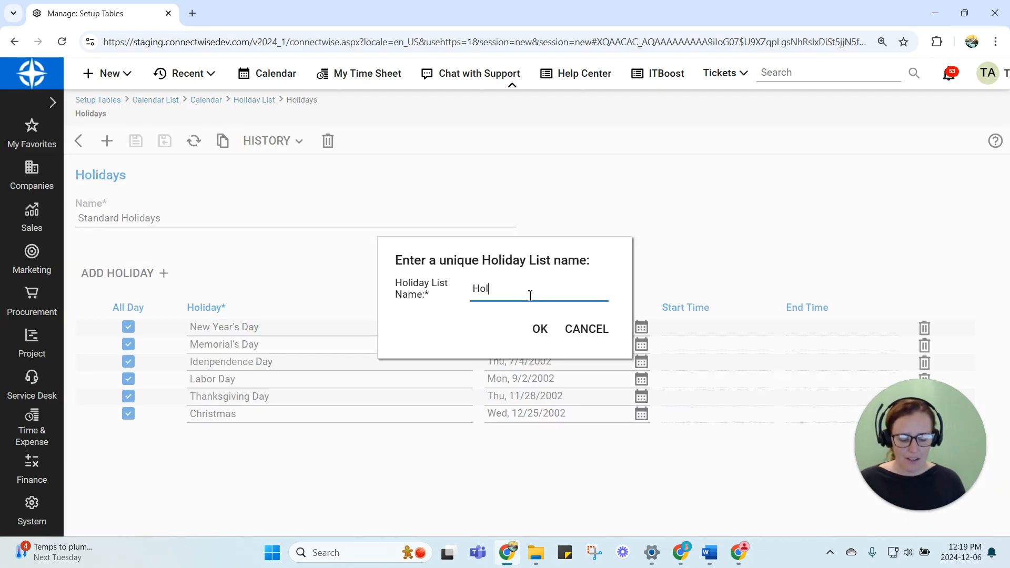
type("idays 2025")
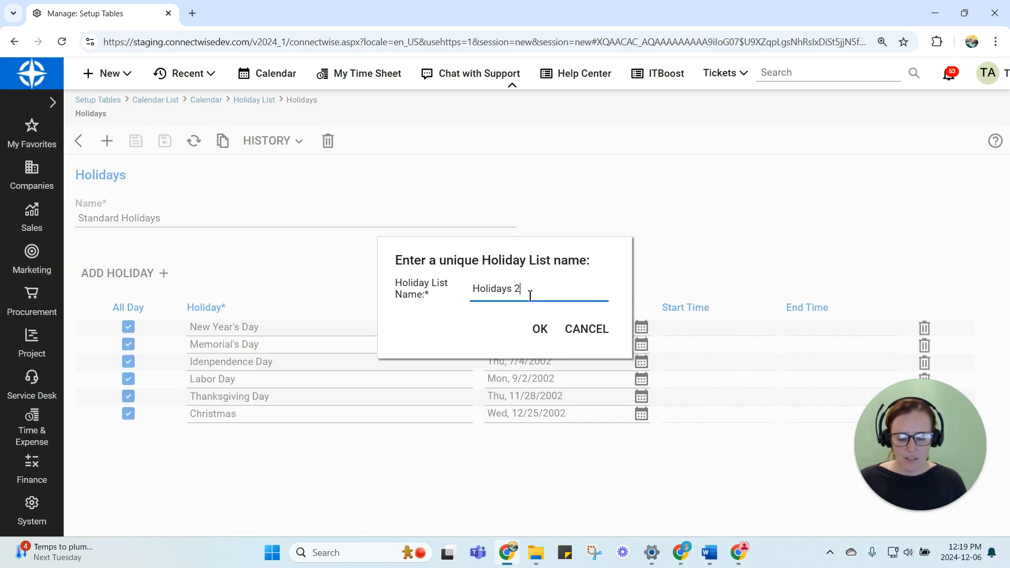
left_click(541, 329)
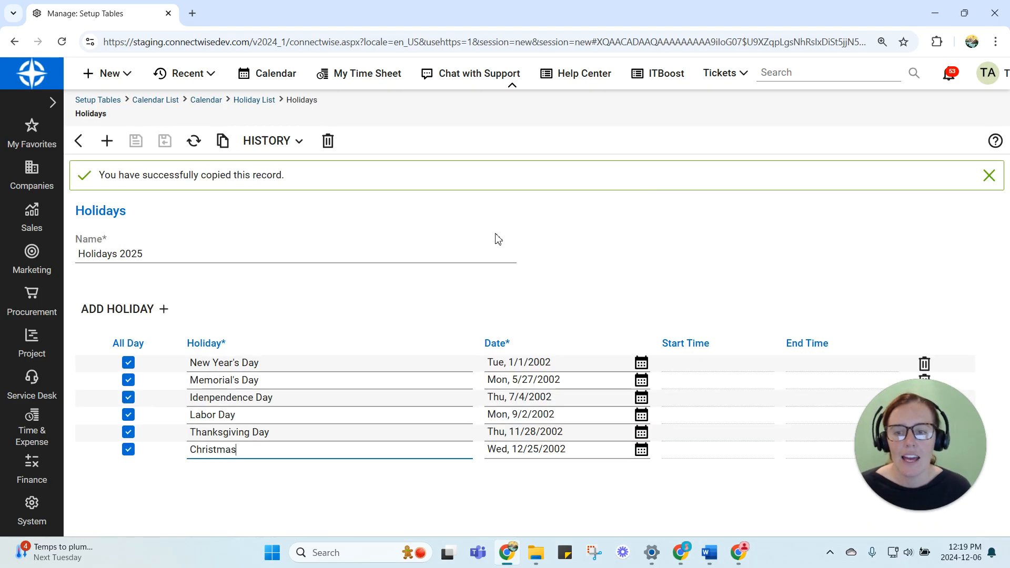
Set the New Year's Day date in Holidays 2025 to Wednesday, 1/1/2025, then save and close the list
left_click(640, 364)
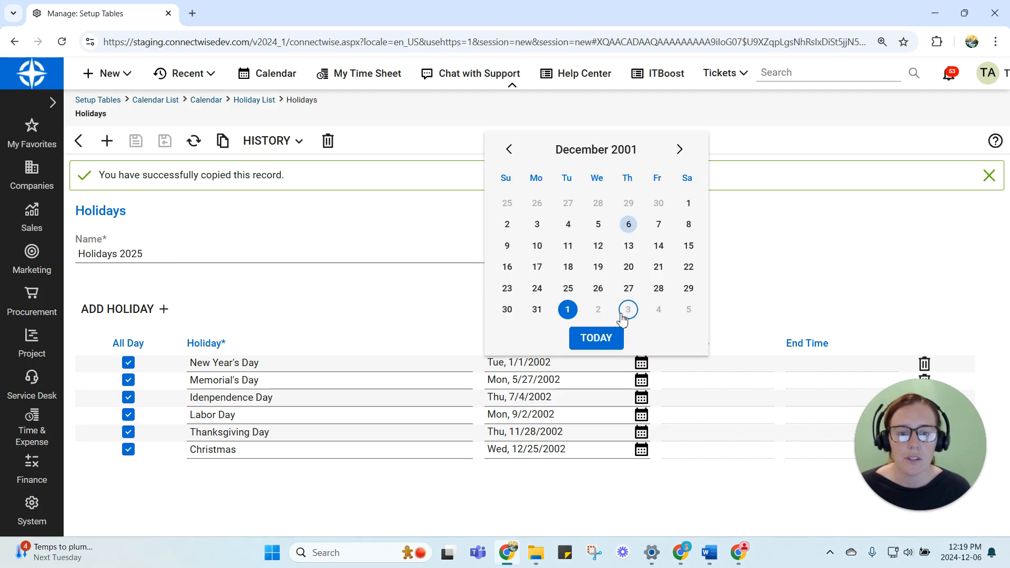
left_click(597, 338)
left_click(646, 368)
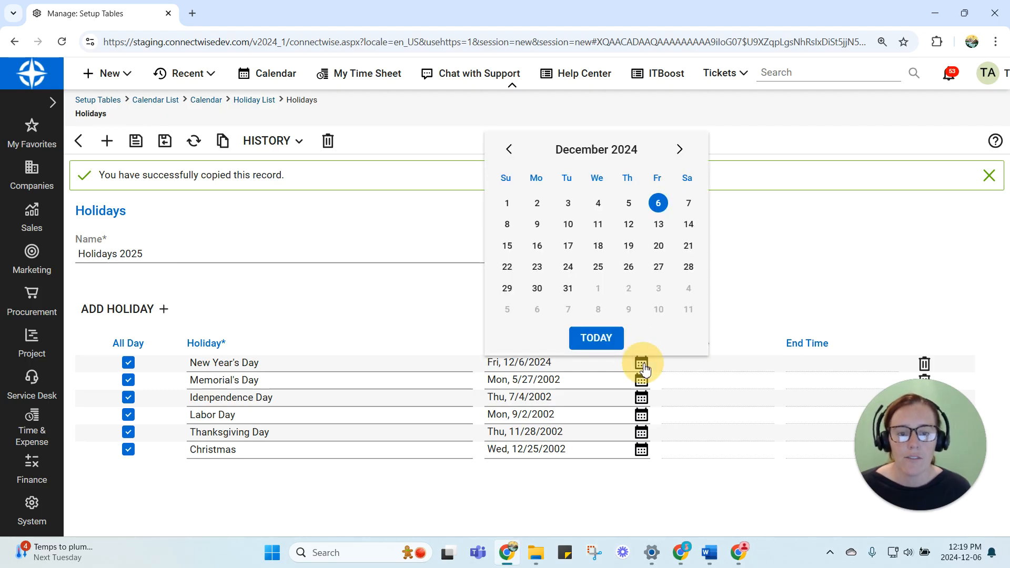
left_click(678, 149)
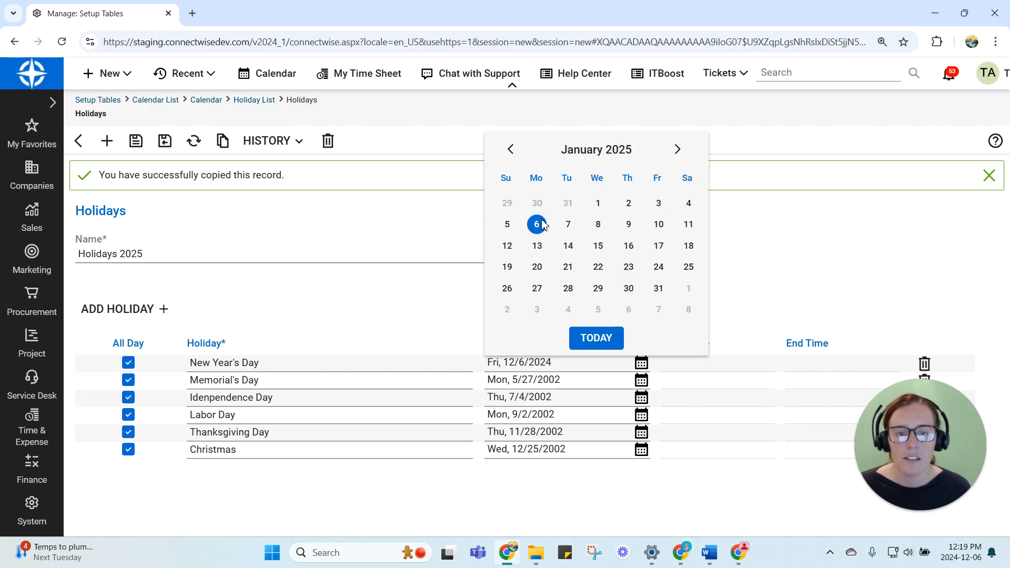
left_click(598, 203)
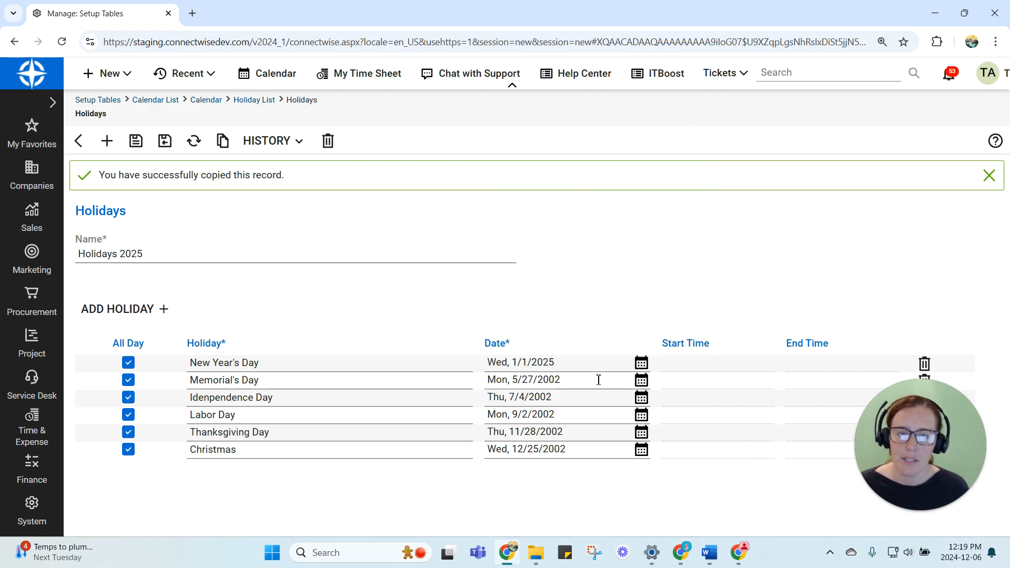
left_click(165, 142)
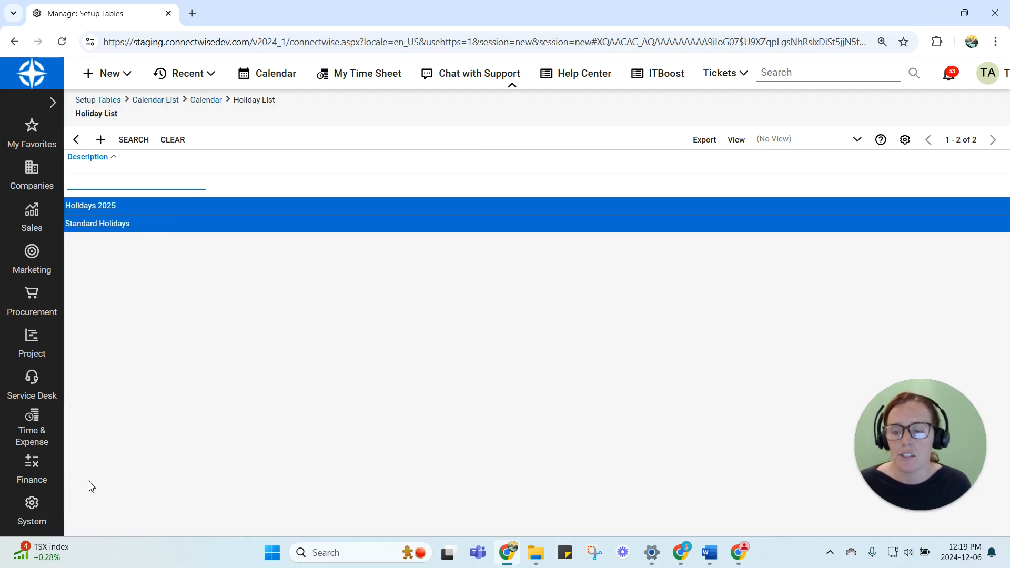
Search the setup tables for "work" and review the Work Role table's rates and the Cloud Engineer role's details
mouse_move(31, 509)
left_click(135, 106)
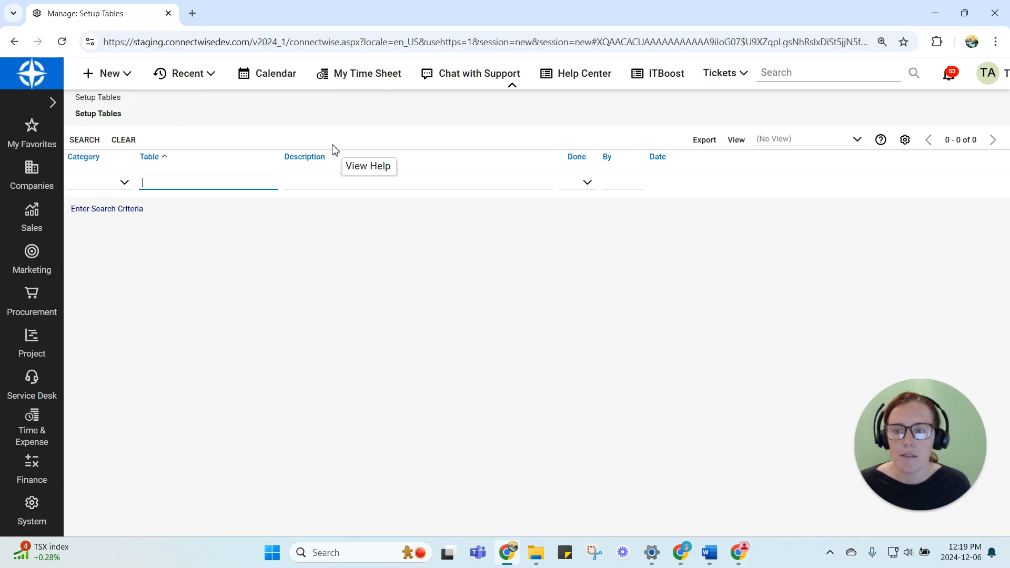
type("work")
key("Return")
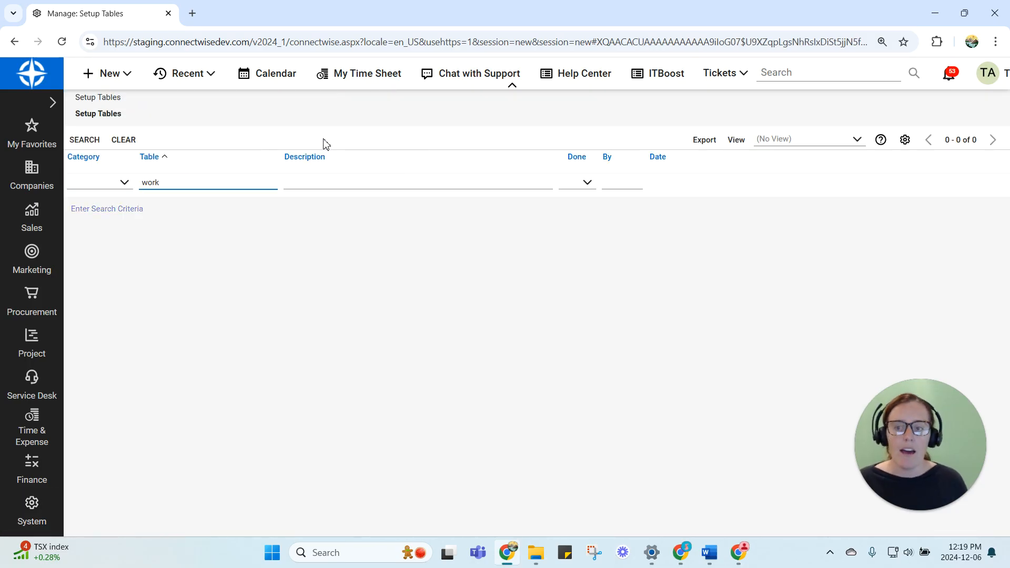
left_click(164, 210)
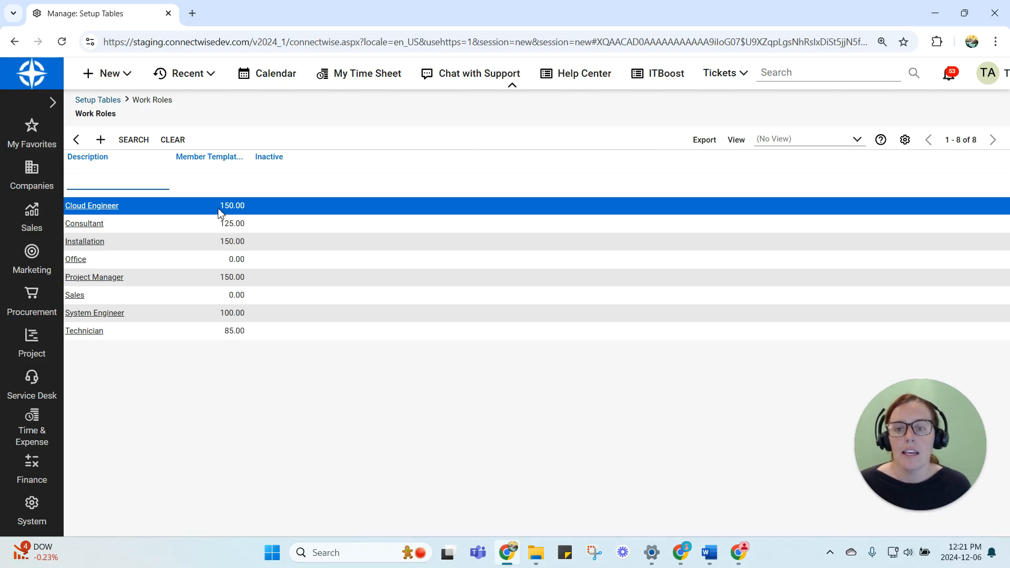
left_click(93, 208)
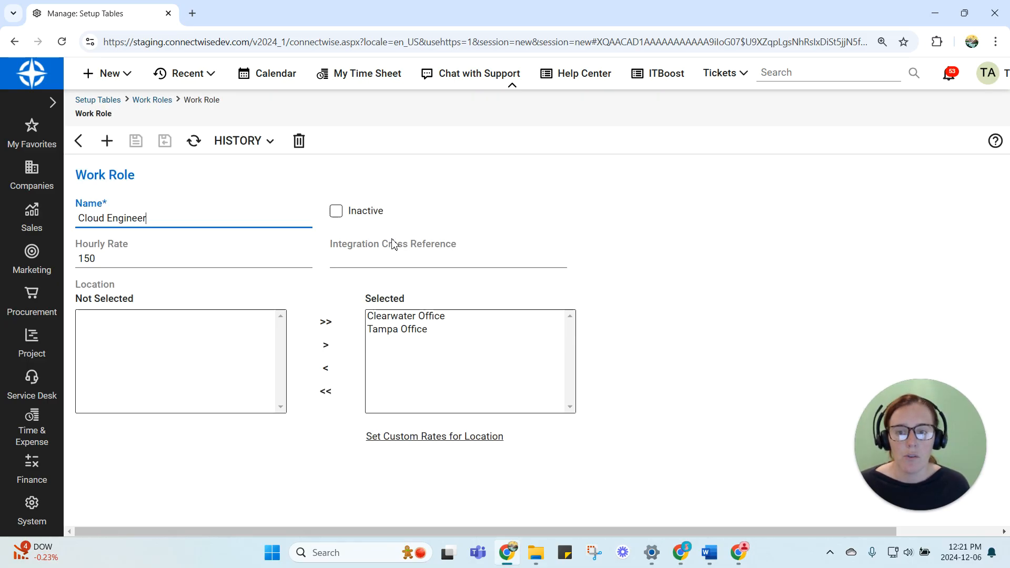
left_click(78, 141)
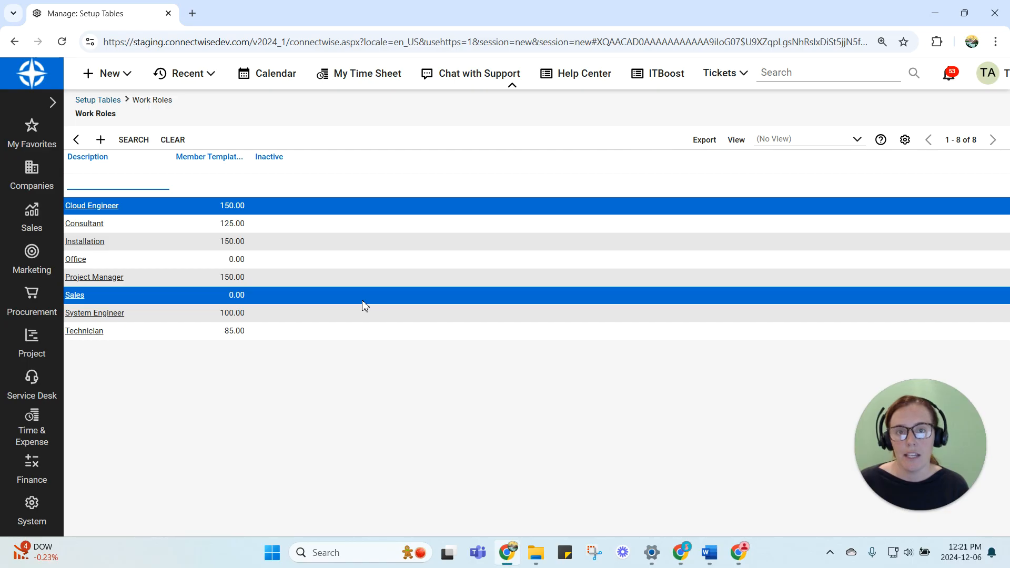
Review the billing settings in the Work Type setup table and return to the Setup Tables list
left_click(76, 140)
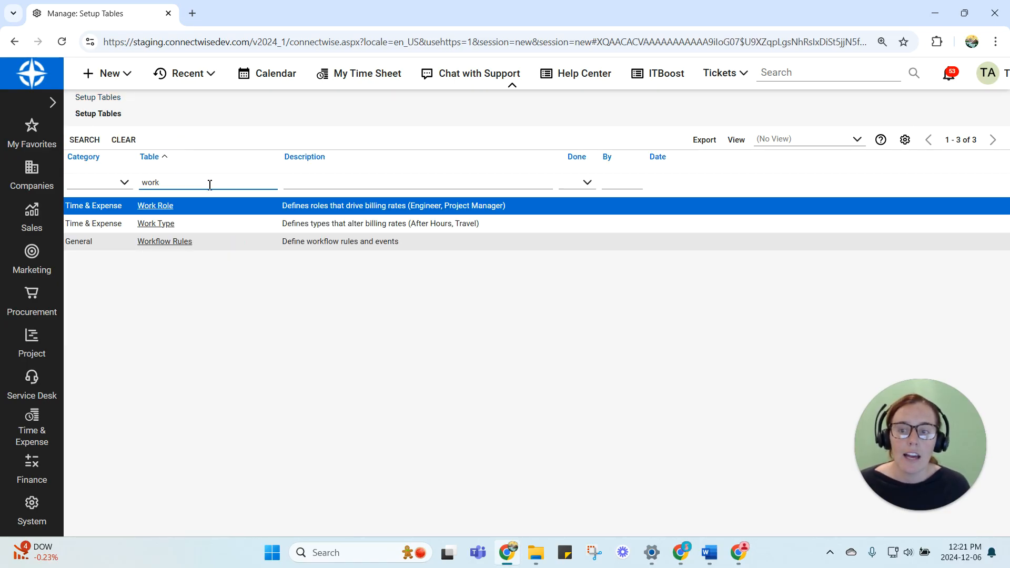
left_click(156, 225)
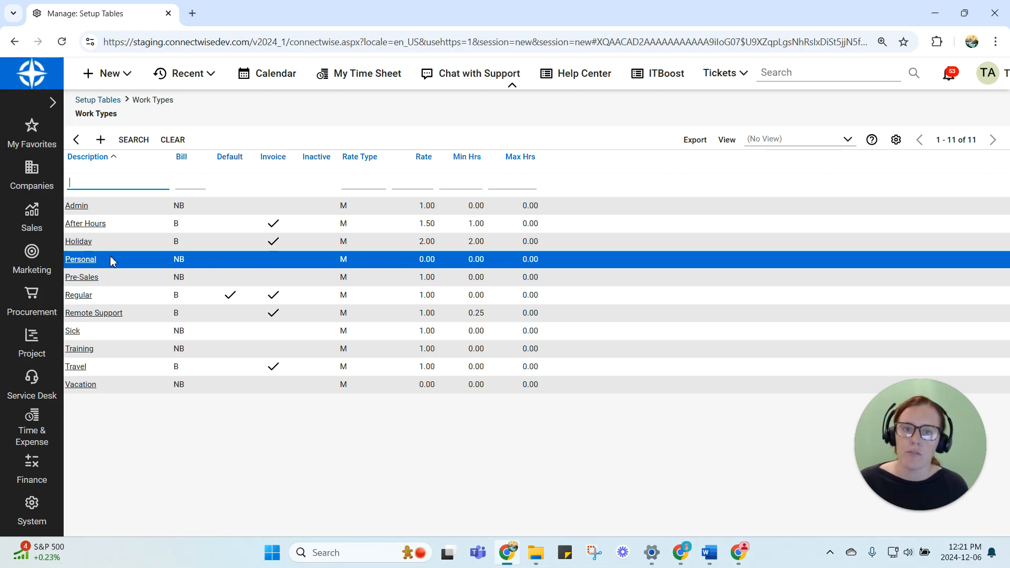
left_click(77, 139)
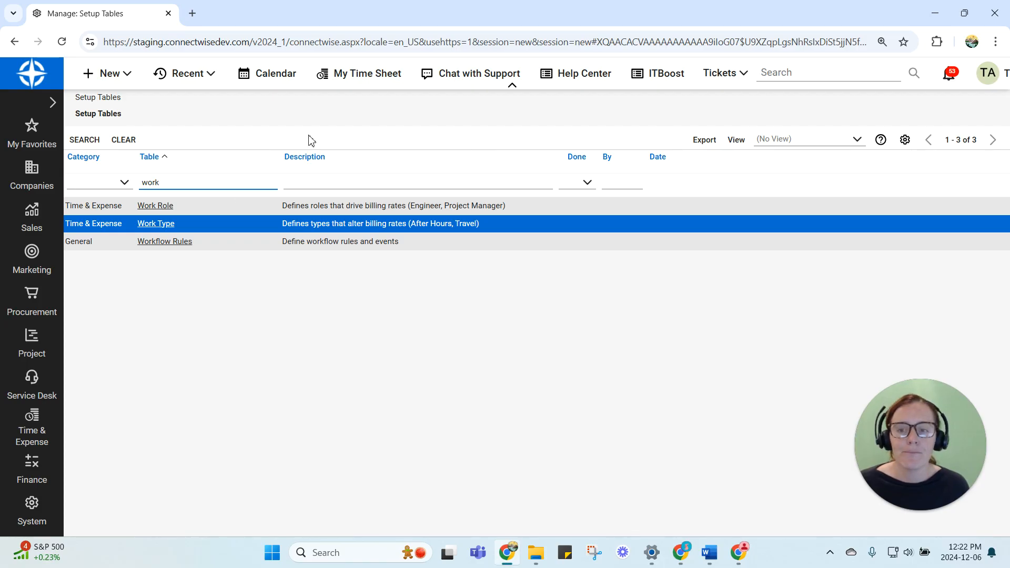
Review the Work Role table, then examine the Admin1 member's work role and hourly cost in Time/Expense/Billing Information and return to the Members list
left_click(166, 207)
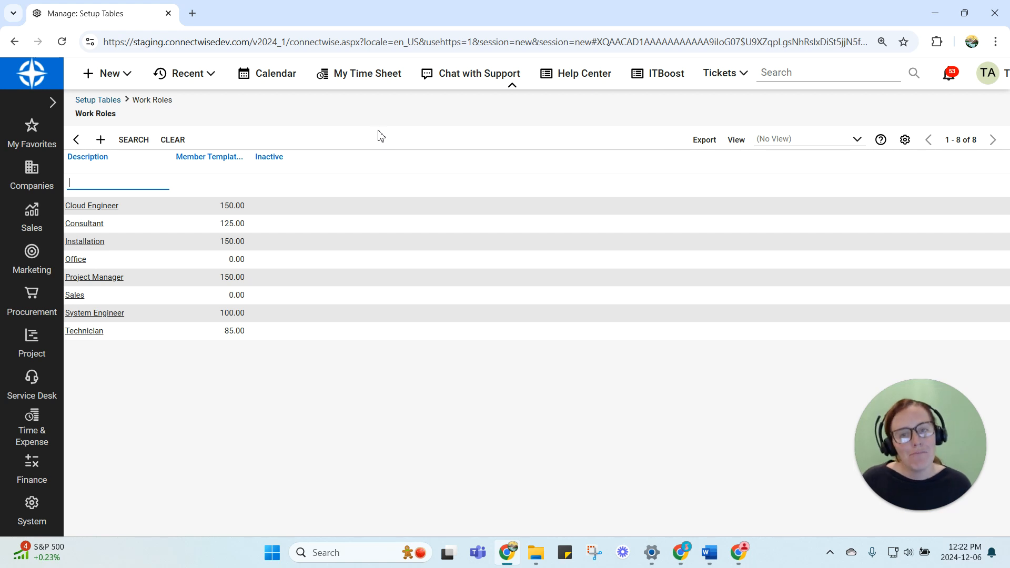
left_click(40, 512)
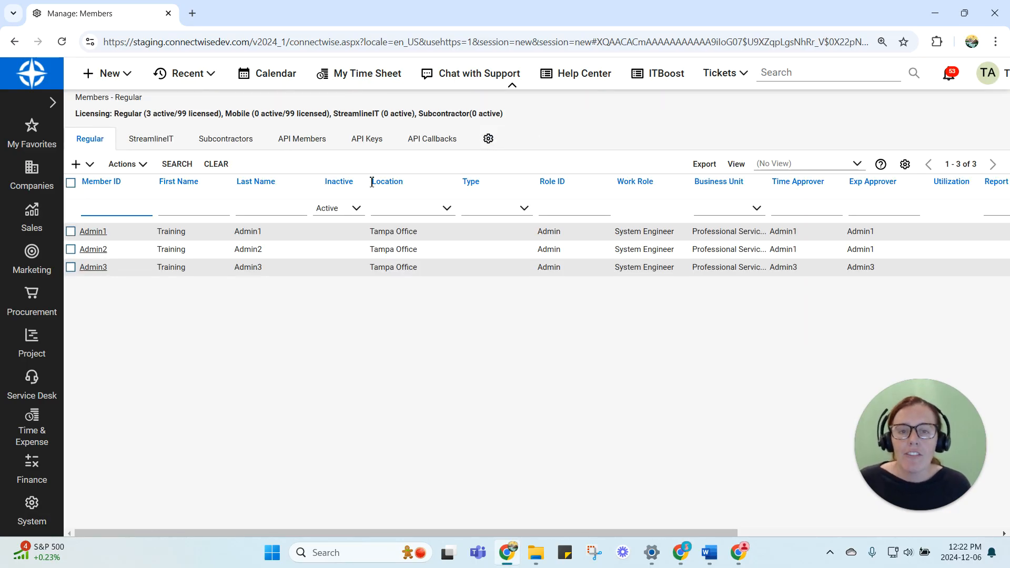
left_click(97, 232)
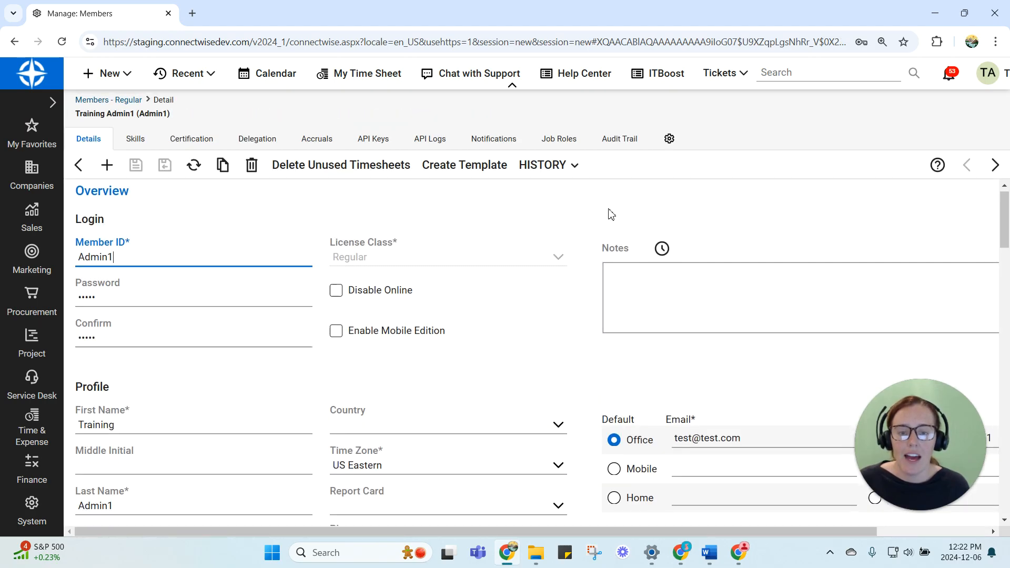
scroll(604, 216, "down", 10)
scroll(600, 221, "down", 2)
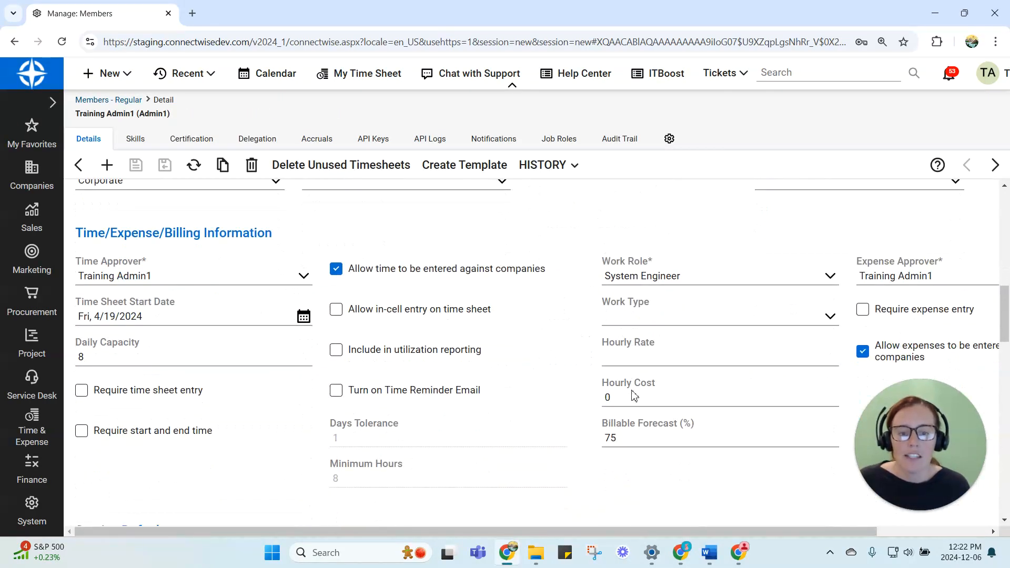
left_click(631, 400)
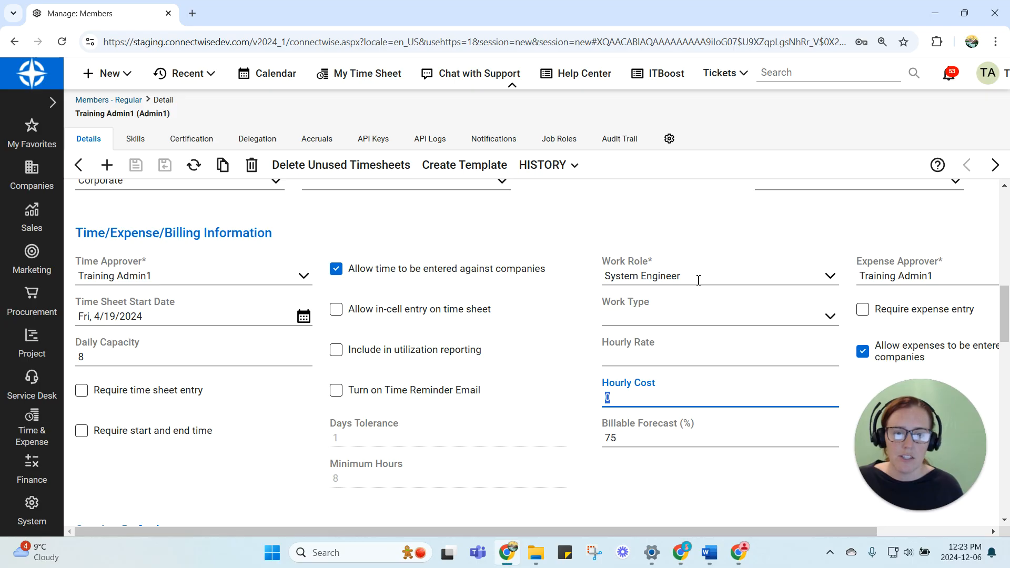
left_click(647, 398)
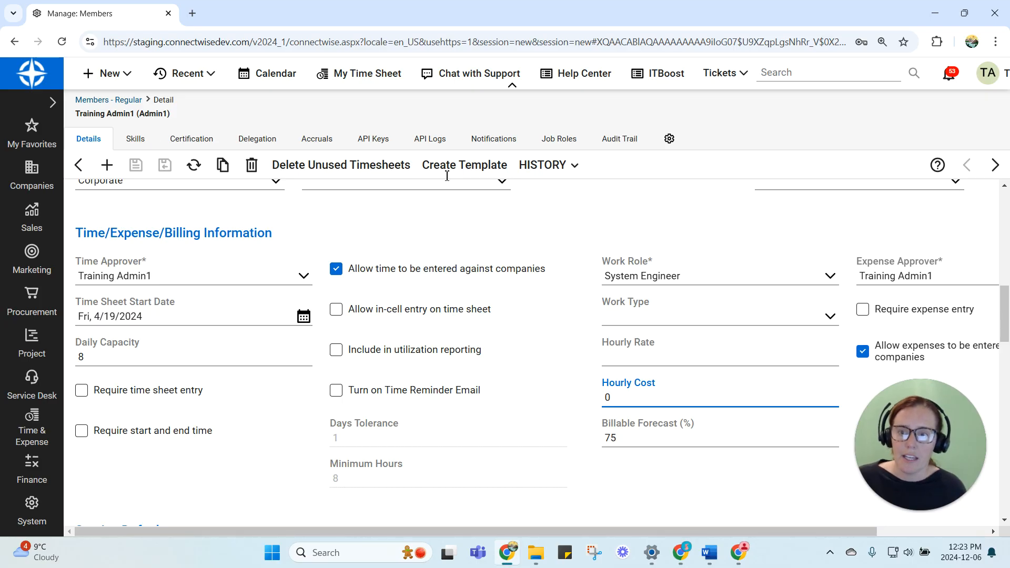
left_click(79, 165)
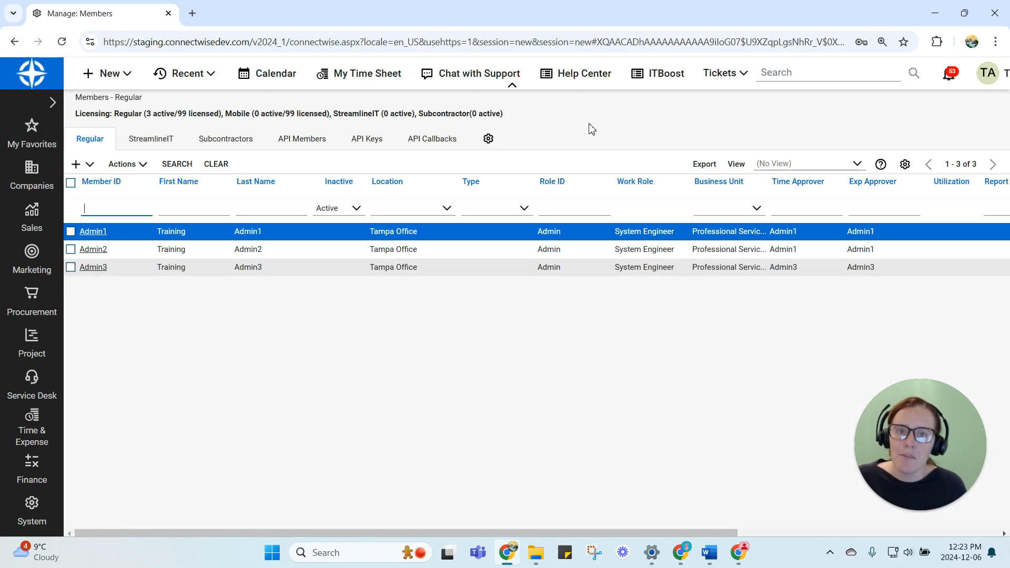
left_click(647, 268)
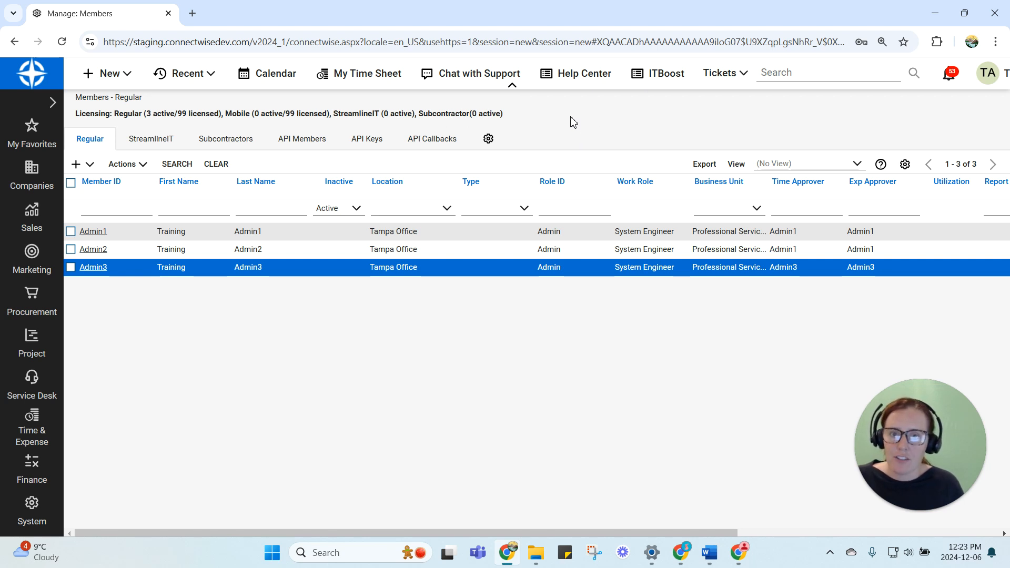
Search the setup tables for "charge", review the Charge Code list, and return to the Setup Tables list
left_click(26, 511)
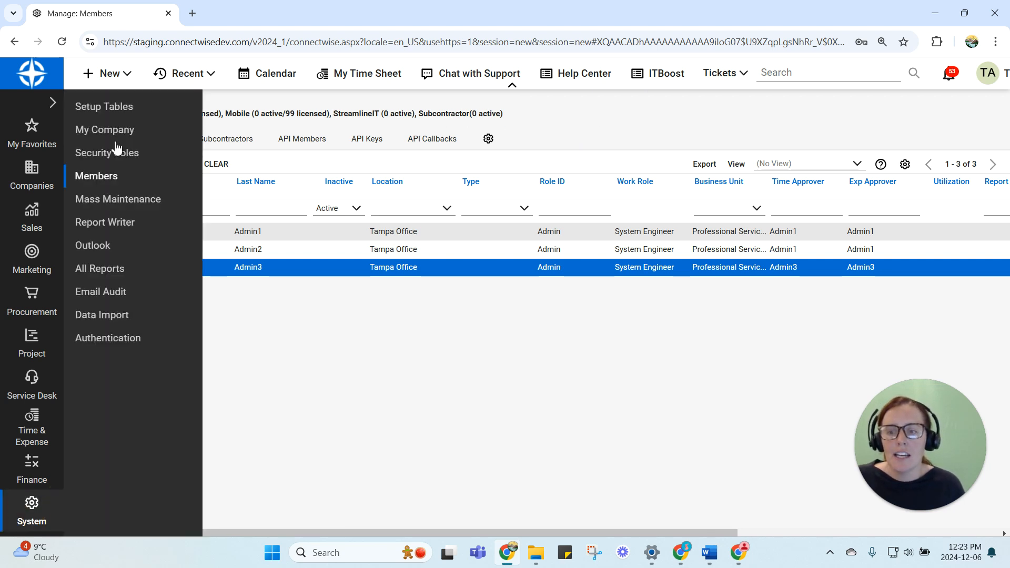
left_click(105, 108)
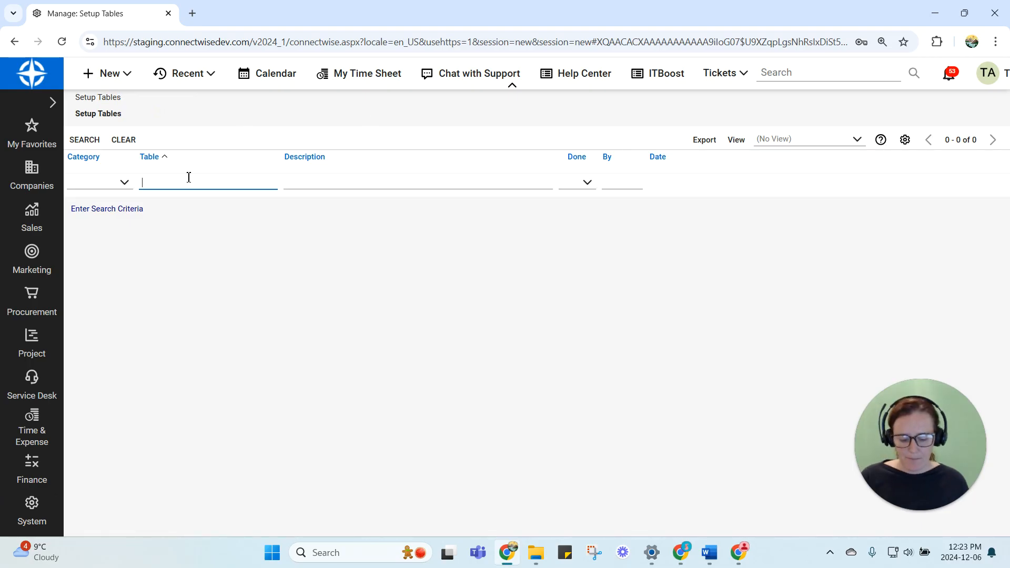
type("charge")
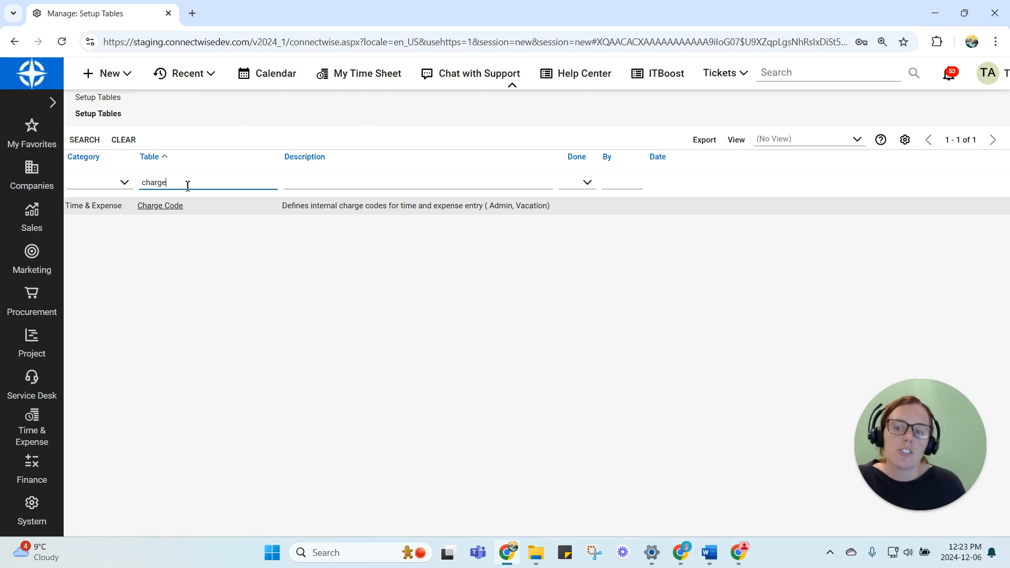
left_click(173, 206)
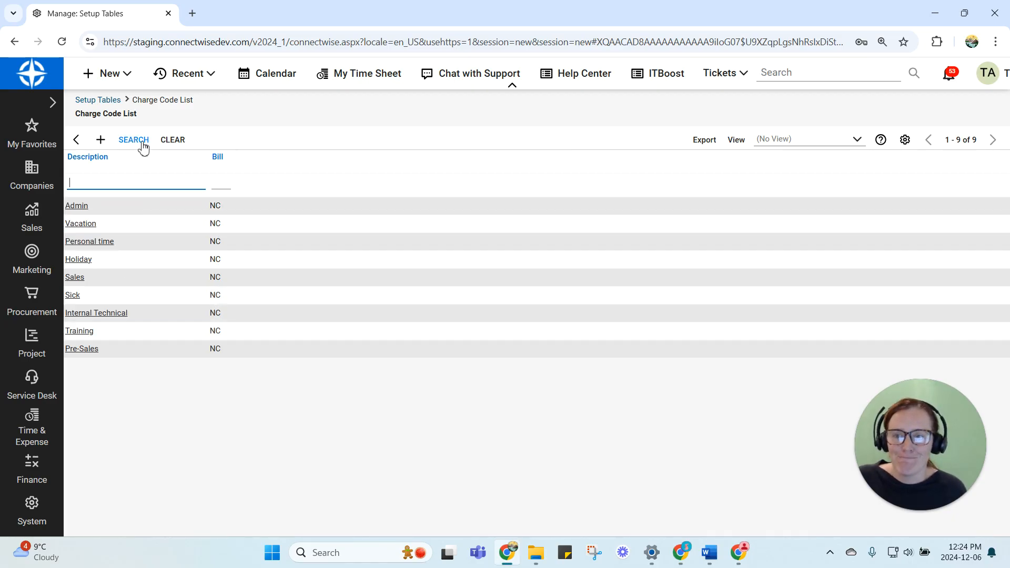
left_click(92, 102)
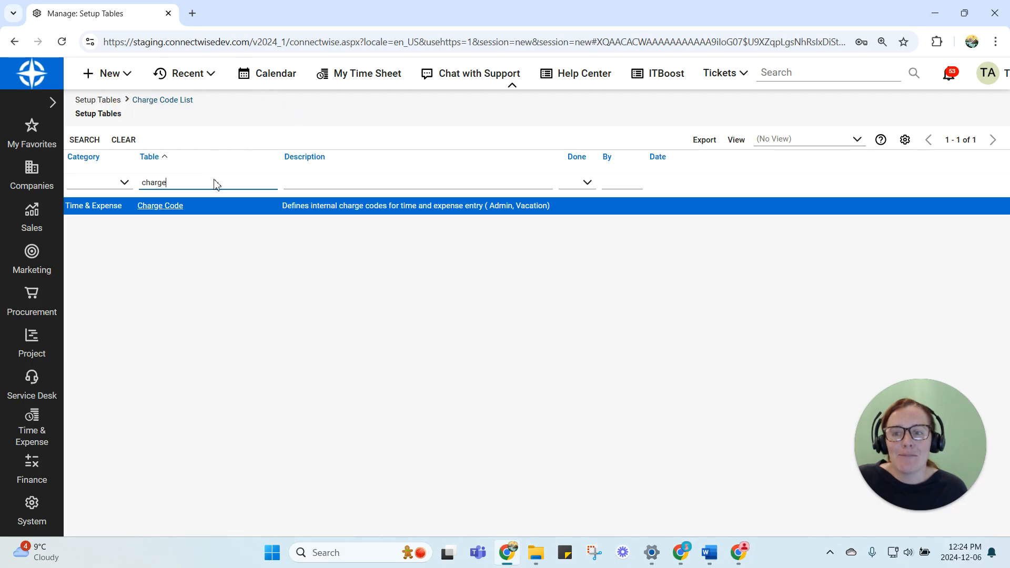
Search the setup tables for "manufact", look through the Manufacturers list for entries to clean up, and return to the Setup Tables list
double_click(206, 188)
type("manufact")
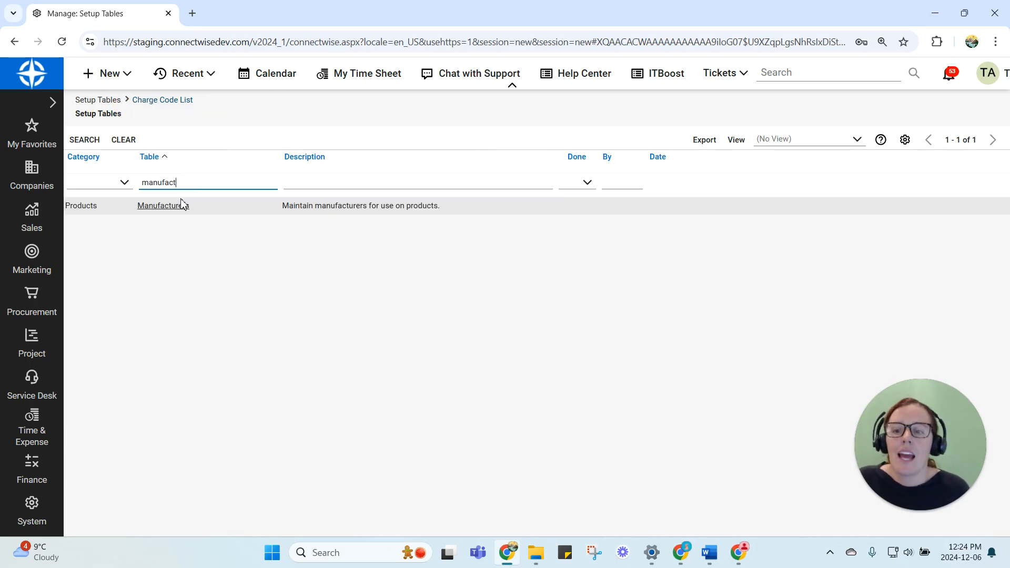
left_click(166, 209)
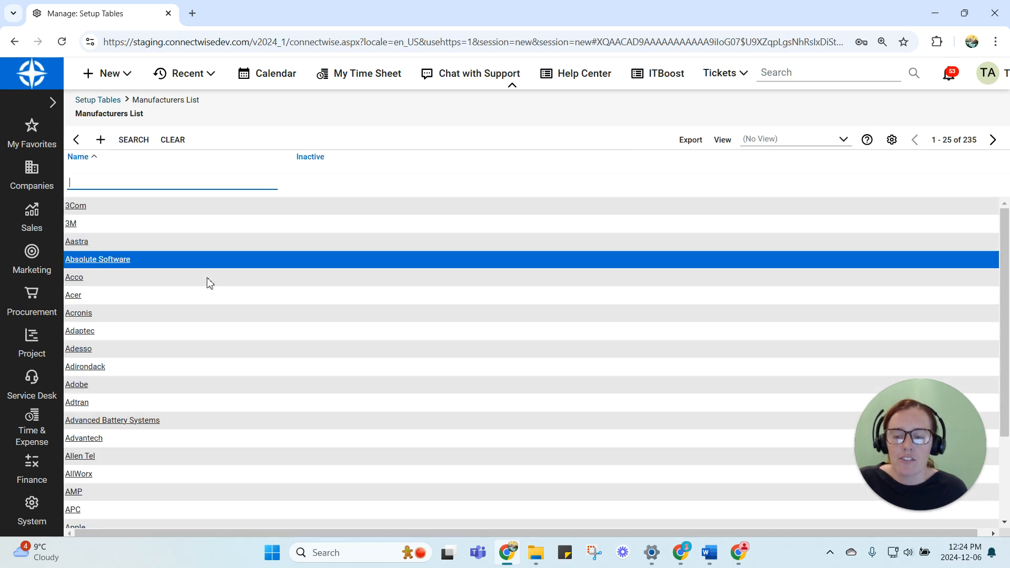
scroll(221, 288, "down", 2)
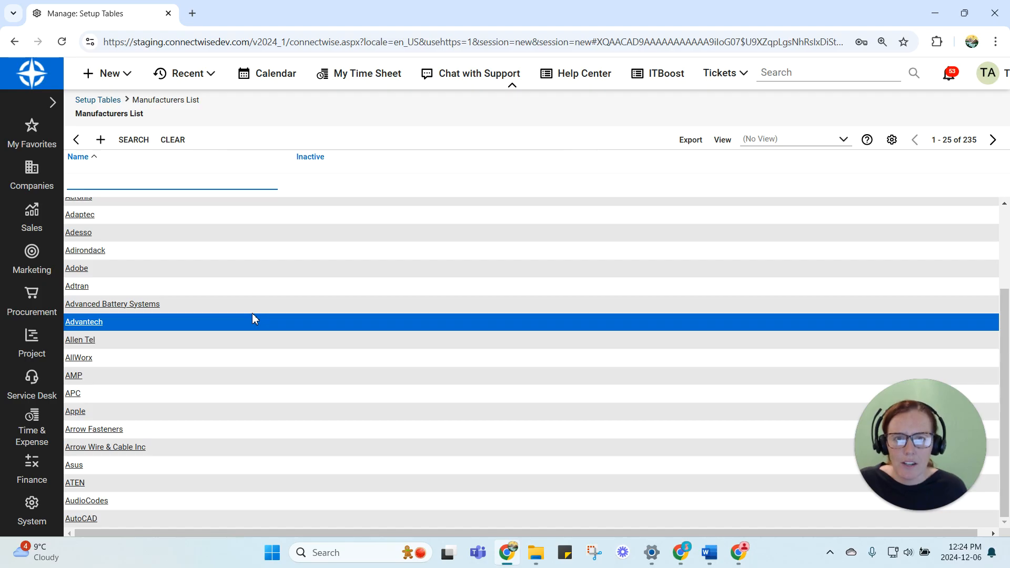
scroll(271, 392, "up", 2)
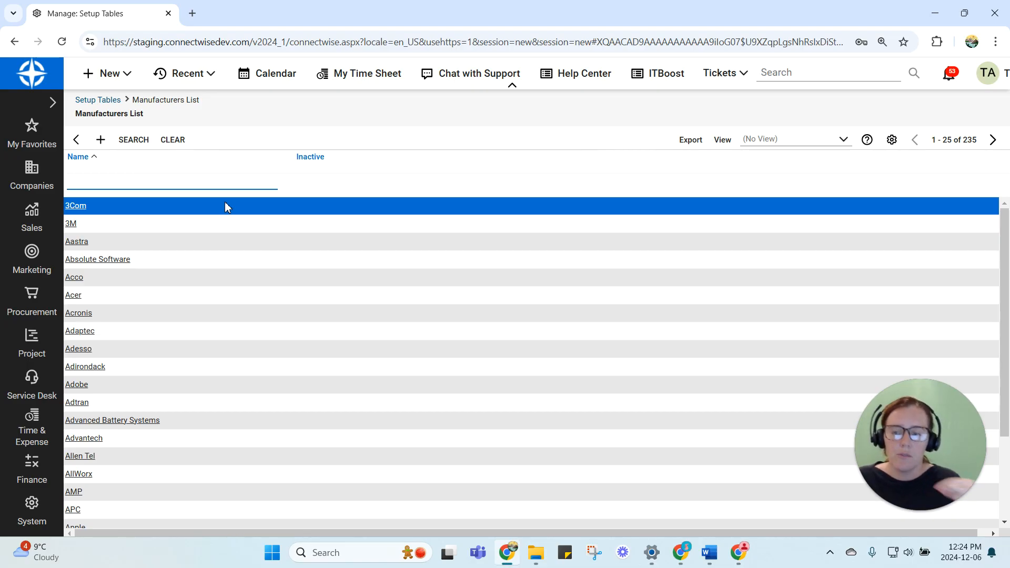
scroll(236, 247, "down", 2)
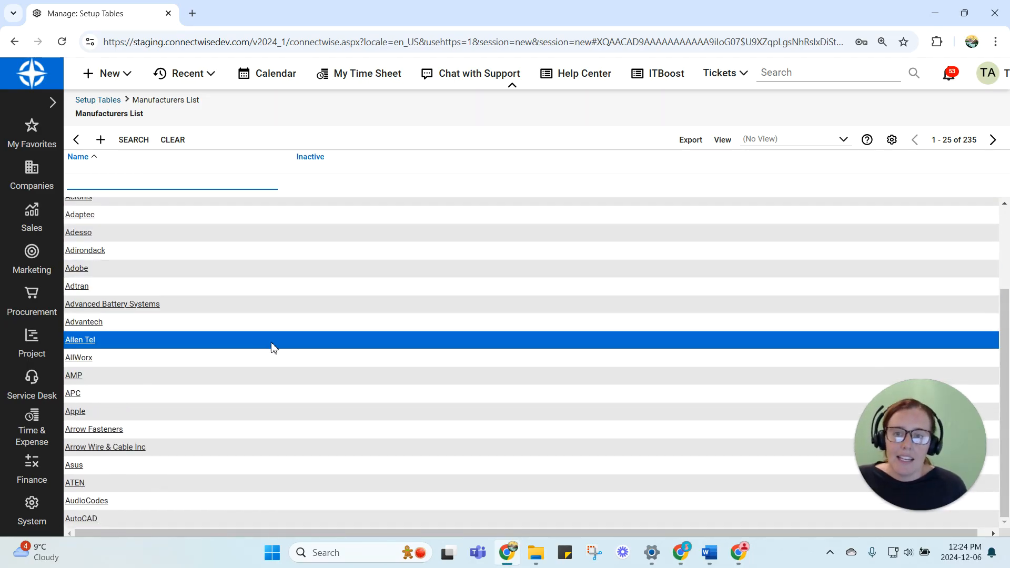
scroll(431, 265, "up", 2)
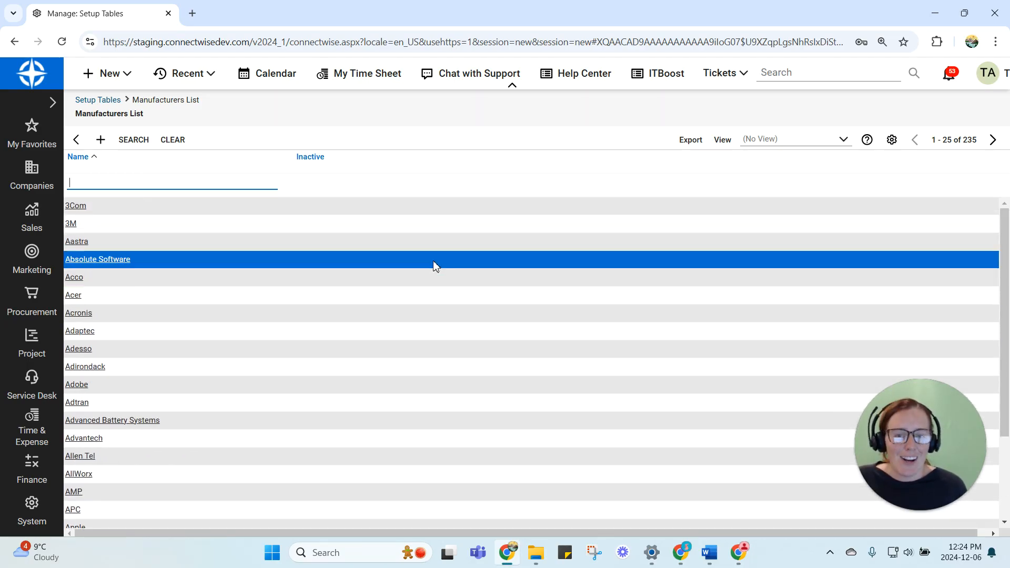
left_click(77, 140)
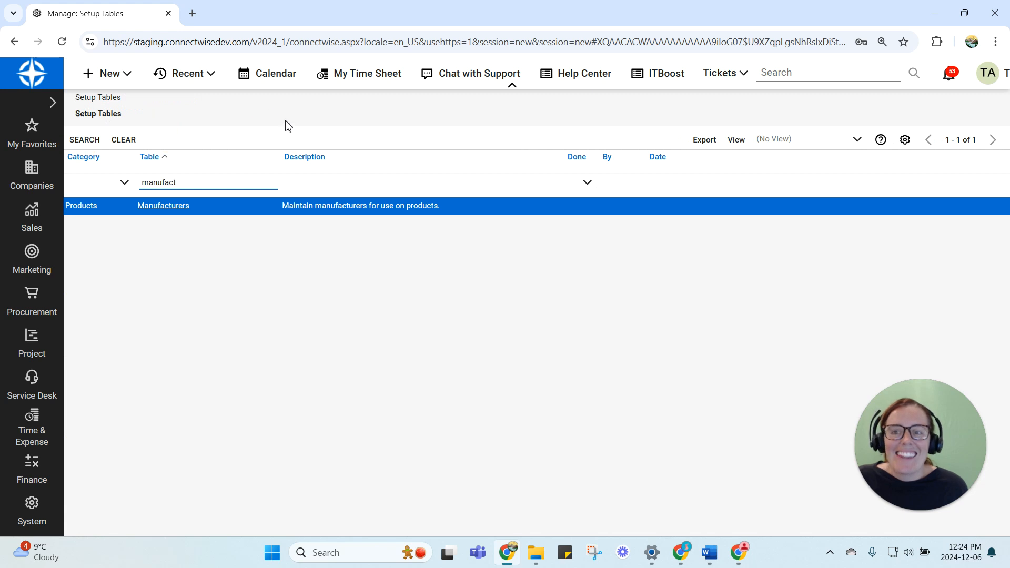